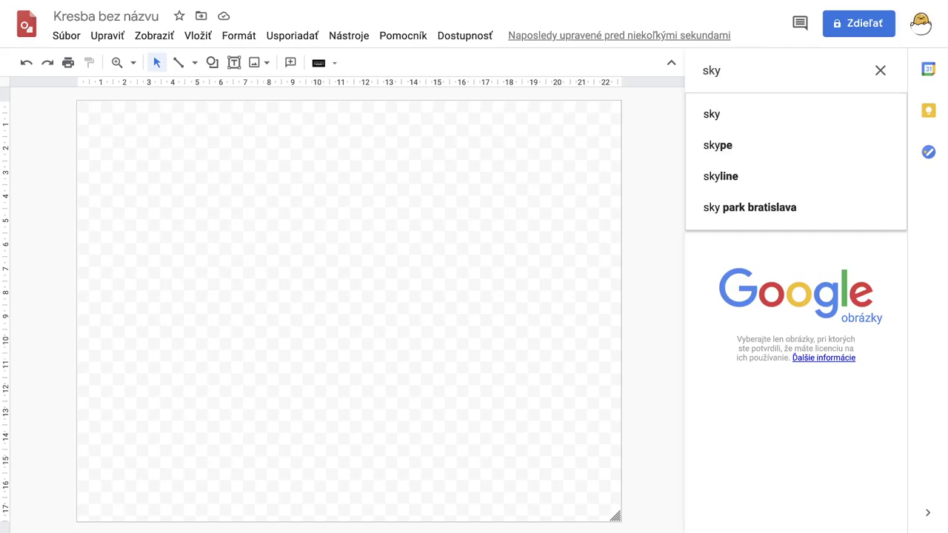
Search web images for "sky" and insert the plain blue sky picture into the drawing.
{"action": "key", "text": "Return"}
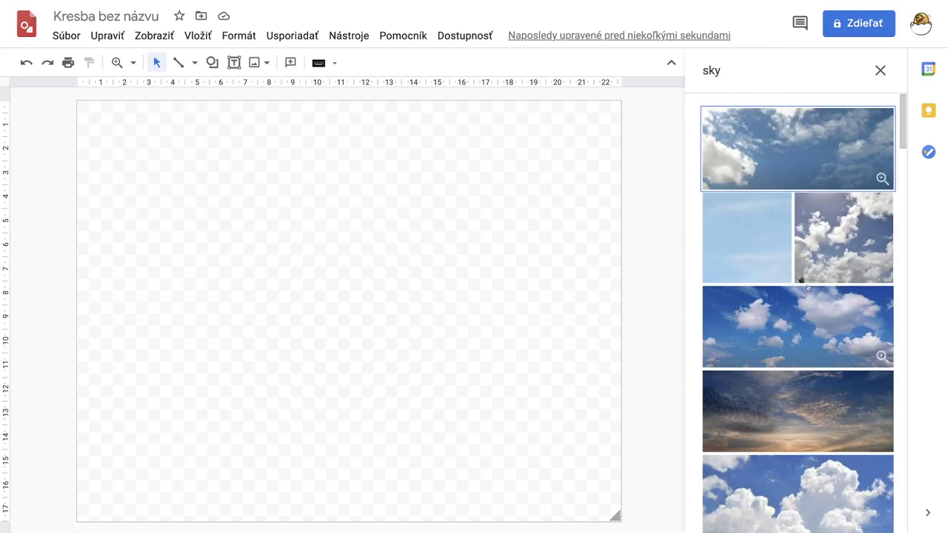
{"action": "scroll", "coordinate": [808, 287], "scroll_direction": "down", "scroll_amount": 5}
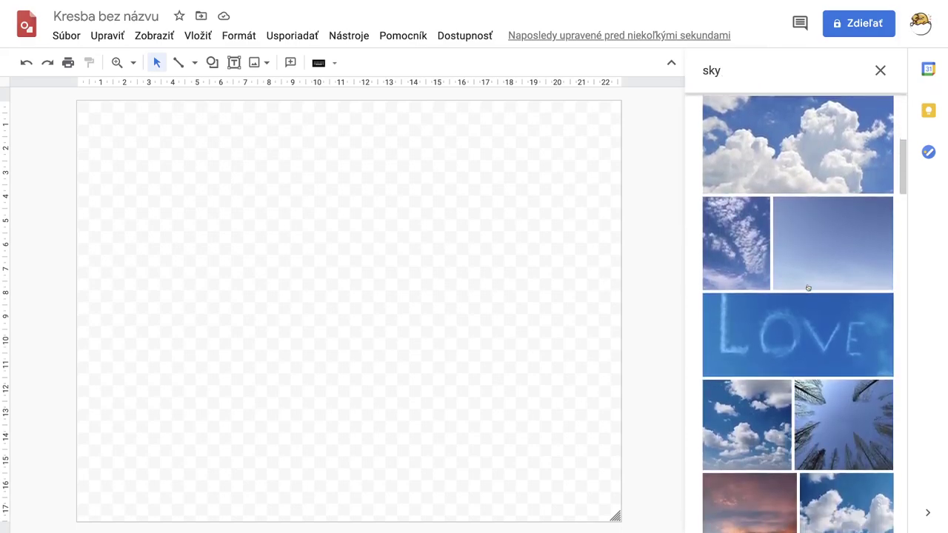
{"action": "left_click", "coordinate": [831, 248]}
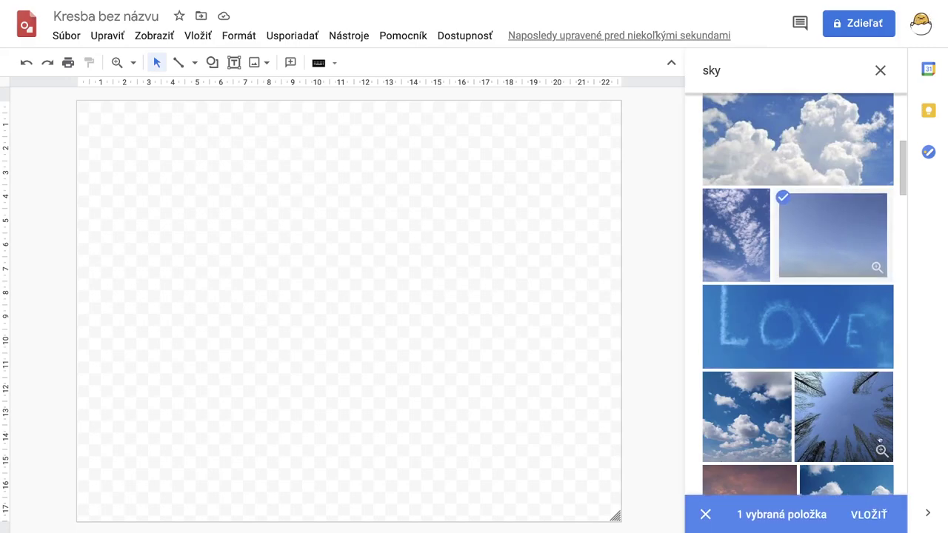
{"action": "left_click", "coordinate": [874, 516]}
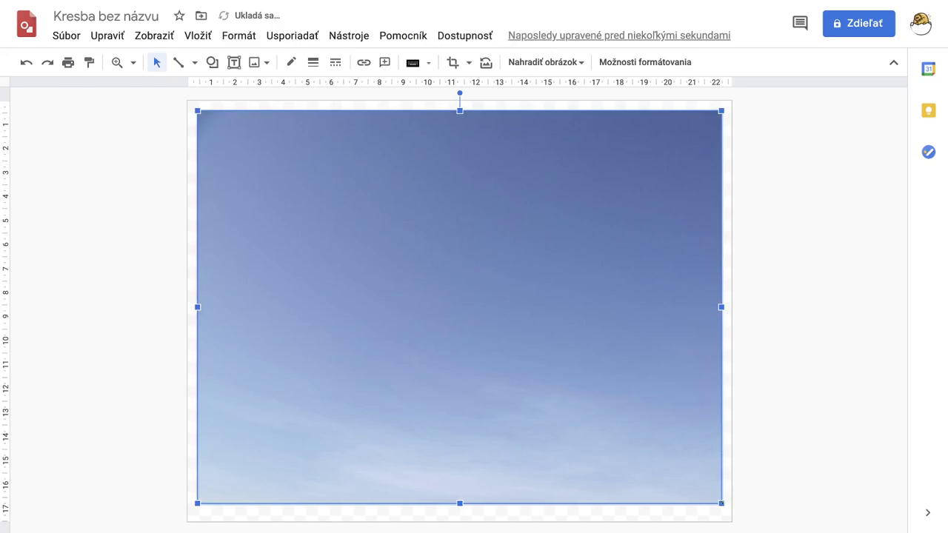
Resize the sky image to about 11 cm tall and nearly the full canvas width, flush with the canvas's upper and left edges.
{"action": "left_click_drag", "start_coordinate": [721, 503], "coordinate": [639, 320]}
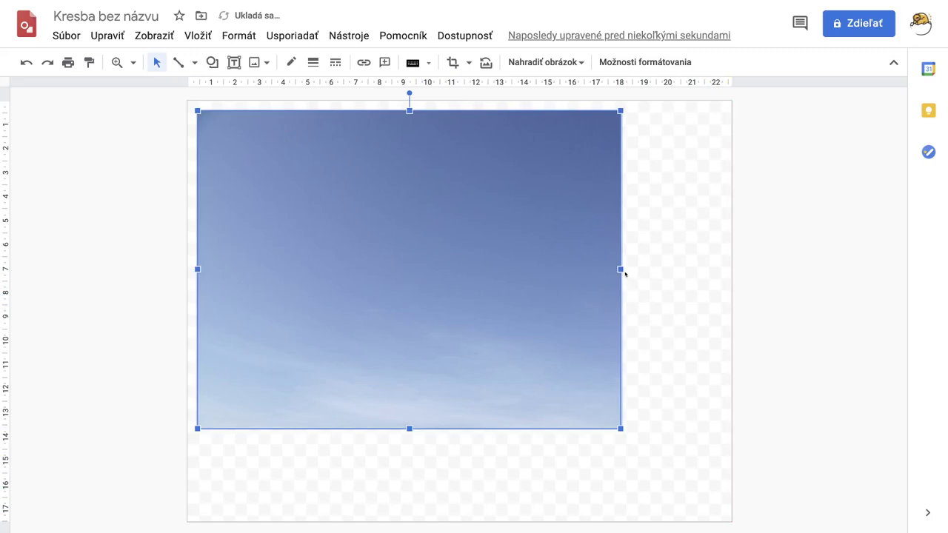
{"action": "left_click_drag", "start_coordinate": [621, 428], "coordinate": [727, 232]}
{"action": "left_click_drag", "start_coordinate": [198, 235], "coordinate": [188, 235]}
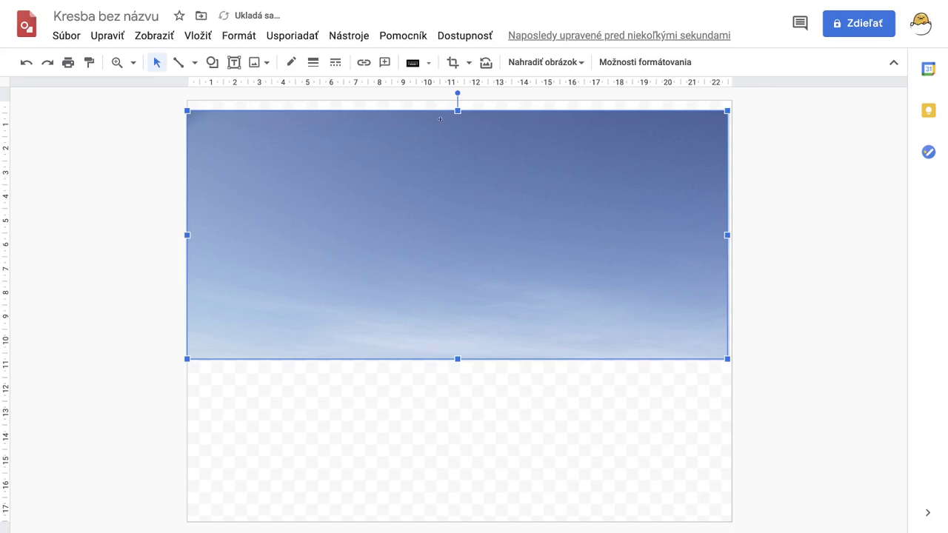
{"action": "left_click_drag", "start_coordinate": [457, 111], "coordinate": [457, 100]}
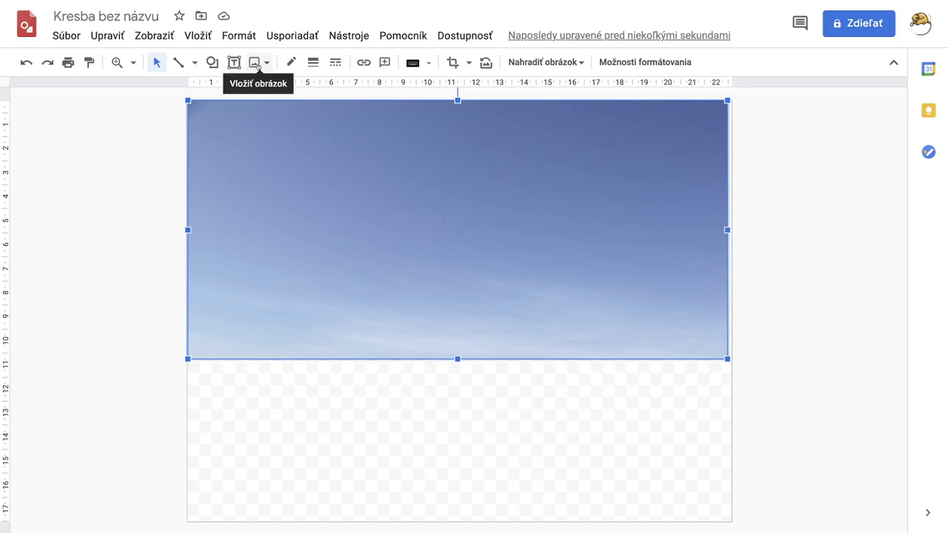
Search web images for "field".
{"action": "left_click", "coordinate": [199, 37]}
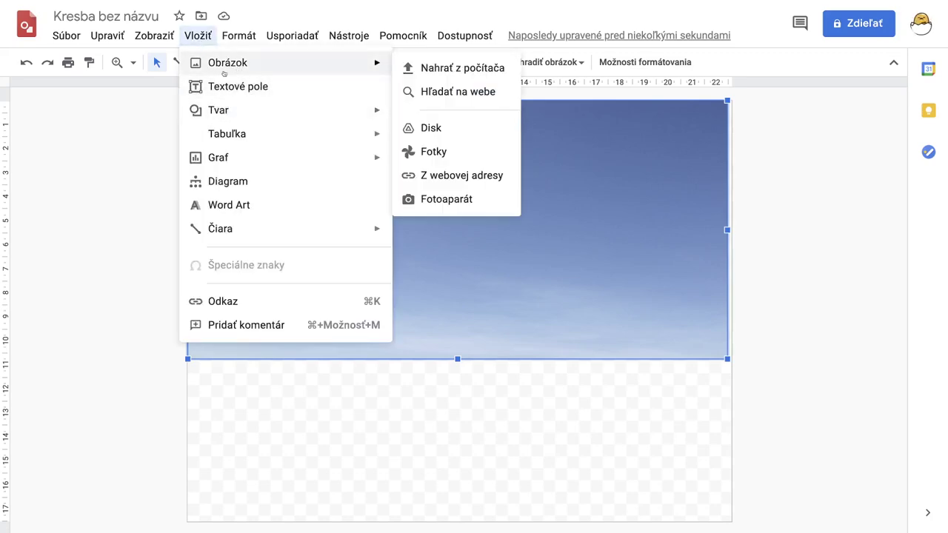
{"action": "left_click", "coordinate": [131, 106]}
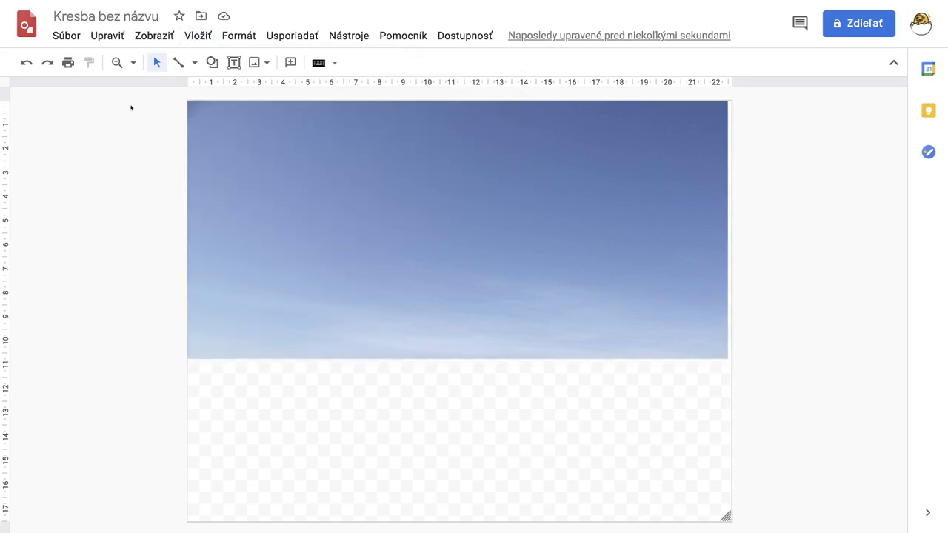
{"action": "left_click", "coordinate": [254, 63]}
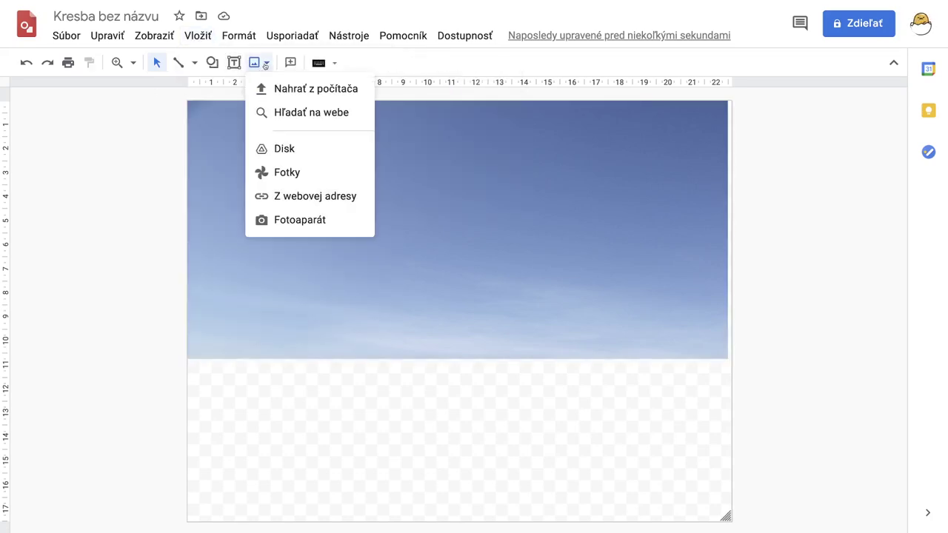
{"action": "left_click", "coordinate": [309, 112]}
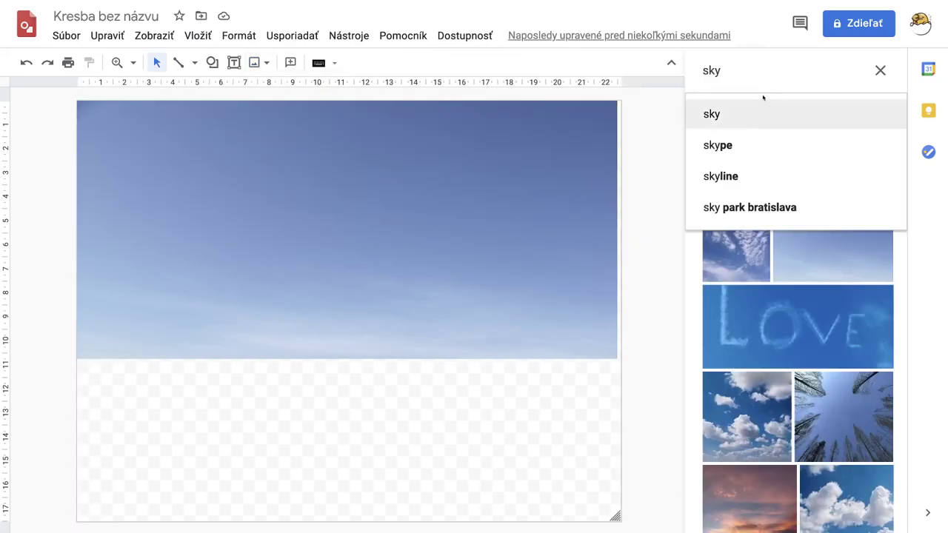
{"action": "key", "text": "BackSpace"}
{"action": "key", "text": "BackSpace"}
{"action": "key", "text": "BackSpace"}
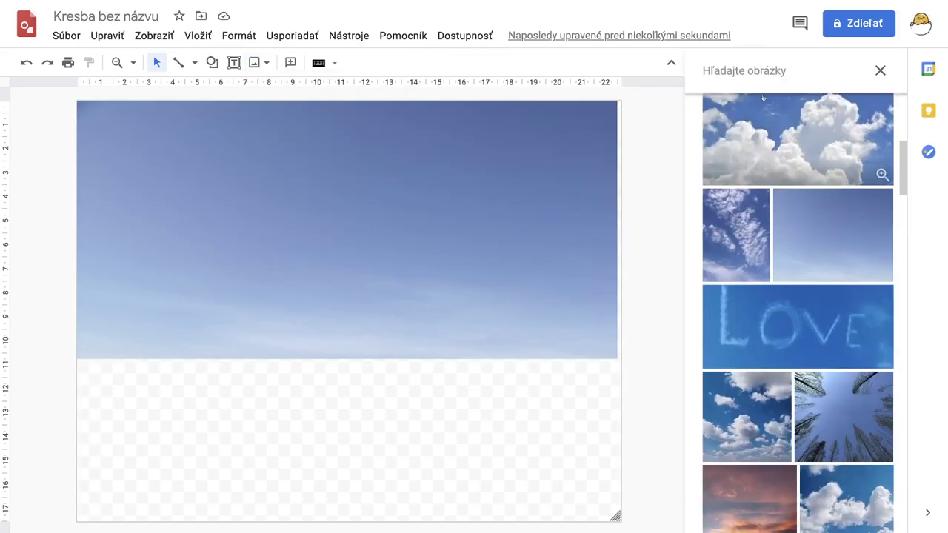
{"action": "type", "text": "field"}
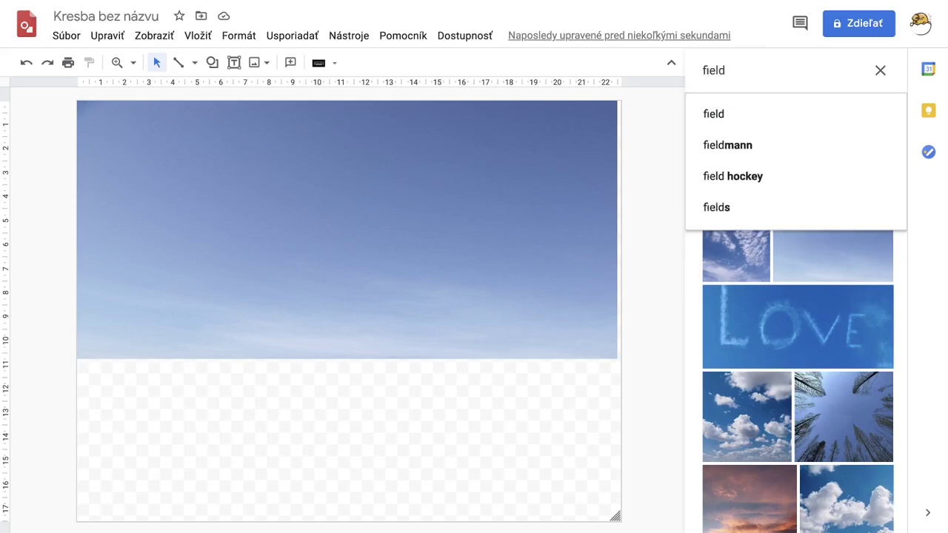
{"action": "key", "text": "Return"}
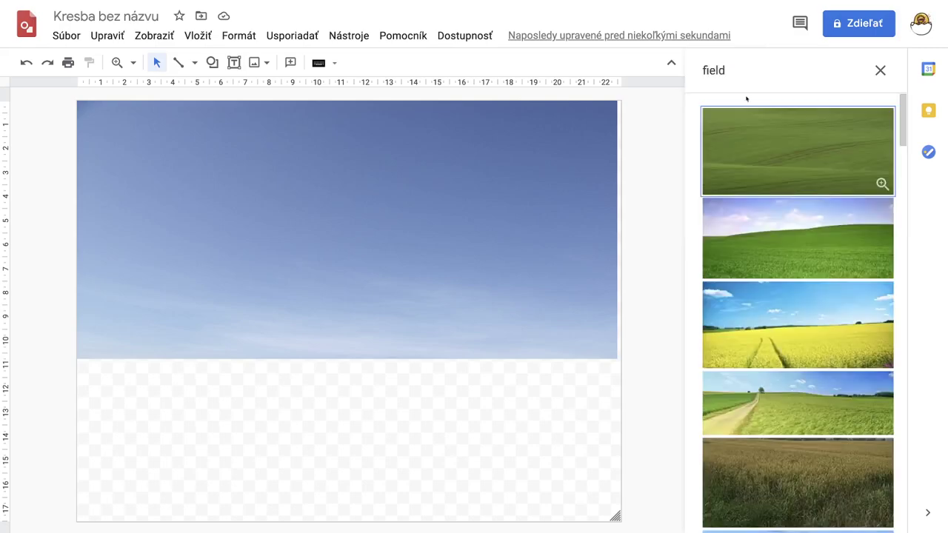
Widen the sky image so that it reaches the canvas's right edge.
{"action": "left_click", "coordinate": [592, 191]}
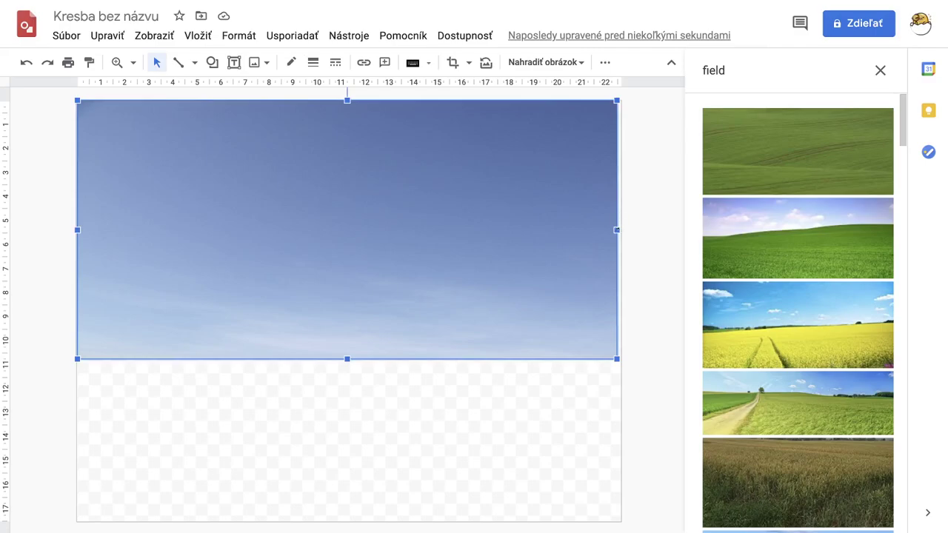
{"action": "left_click_drag", "start_coordinate": [617, 229], "coordinate": [622, 229]}
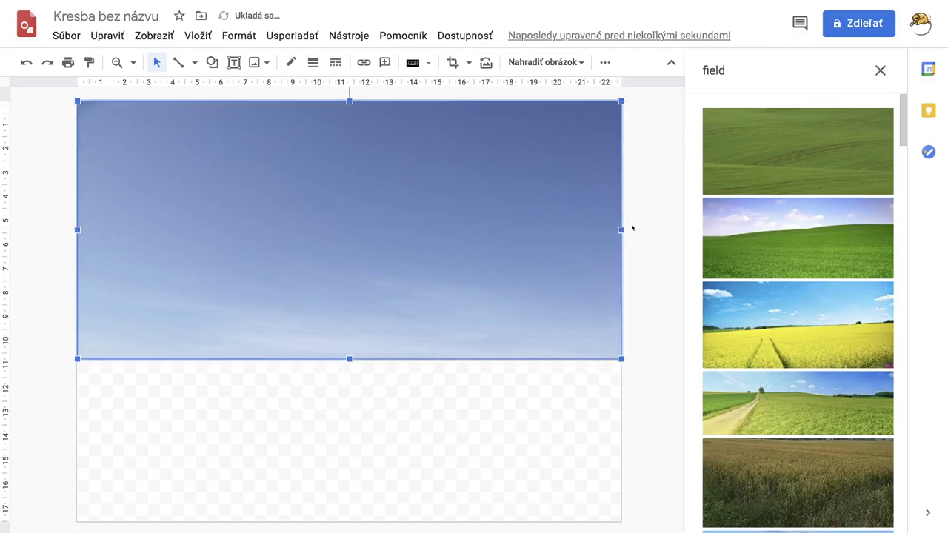
Insert the plain green field image and stretch it to fill the empty canvas area below the sky.
{"action": "left_click", "coordinate": [812, 167]}
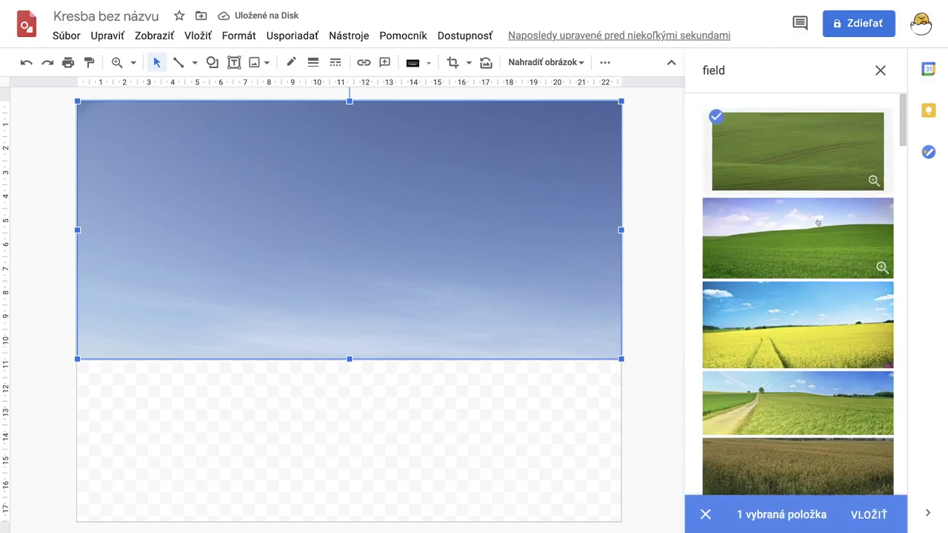
{"action": "left_click", "coordinate": [869, 514]}
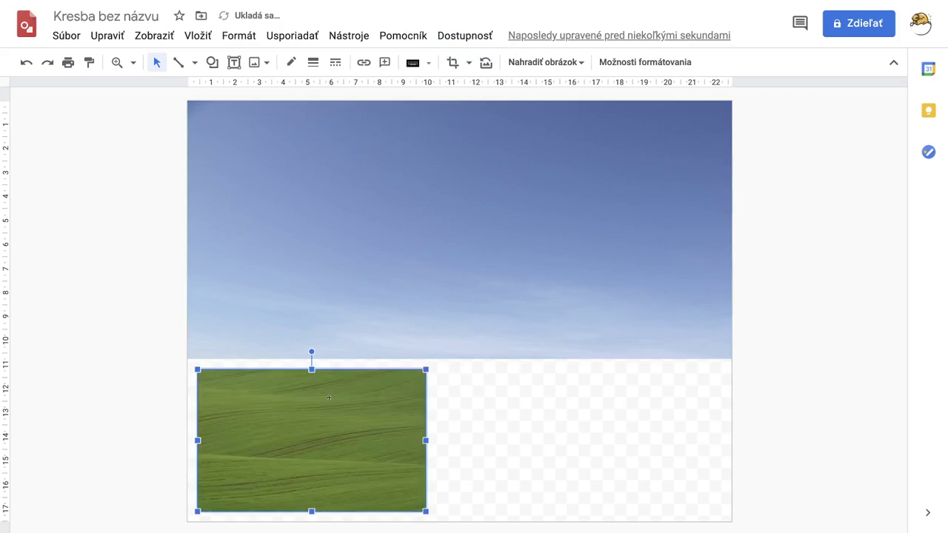
{"action": "left_click_drag", "start_coordinate": [197, 440], "coordinate": [187, 440]}
{"action": "left_click_drag", "start_coordinate": [306, 369], "coordinate": [306, 358]}
{"action": "left_click_drag", "start_coordinate": [464, 437], "coordinate": [729, 445]}
{"action": "left_click_drag", "start_coordinate": [457, 511], "coordinate": [457, 521]}
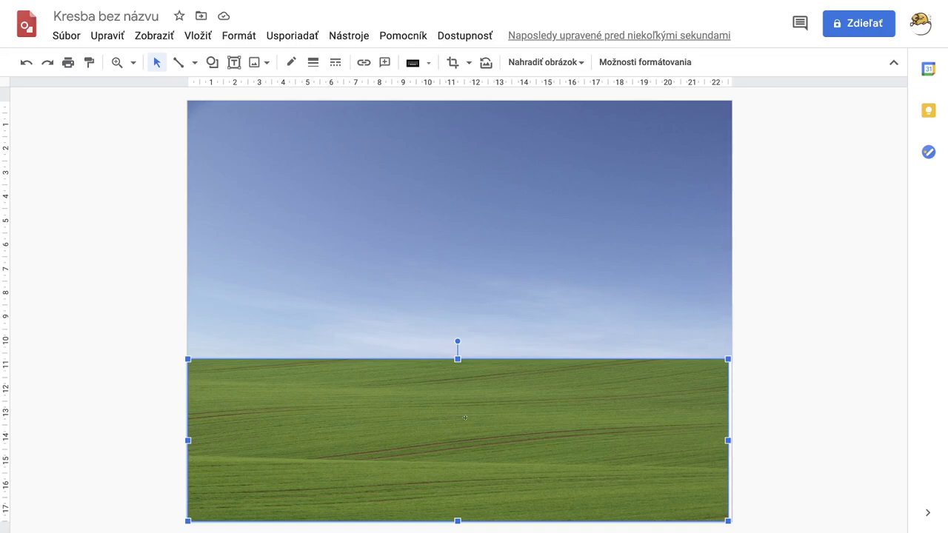
Search web images for "geometric animal".
{"action": "left_click", "coordinate": [254, 64]}
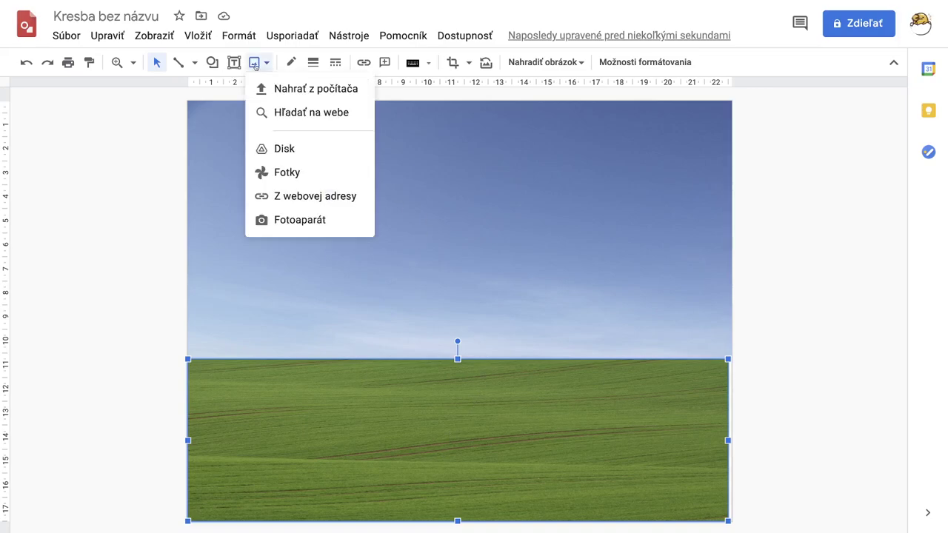
{"action": "left_click", "coordinate": [274, 112]}
{"action": "type", "text": "field"}
{"action": "key", "text": "Return"}
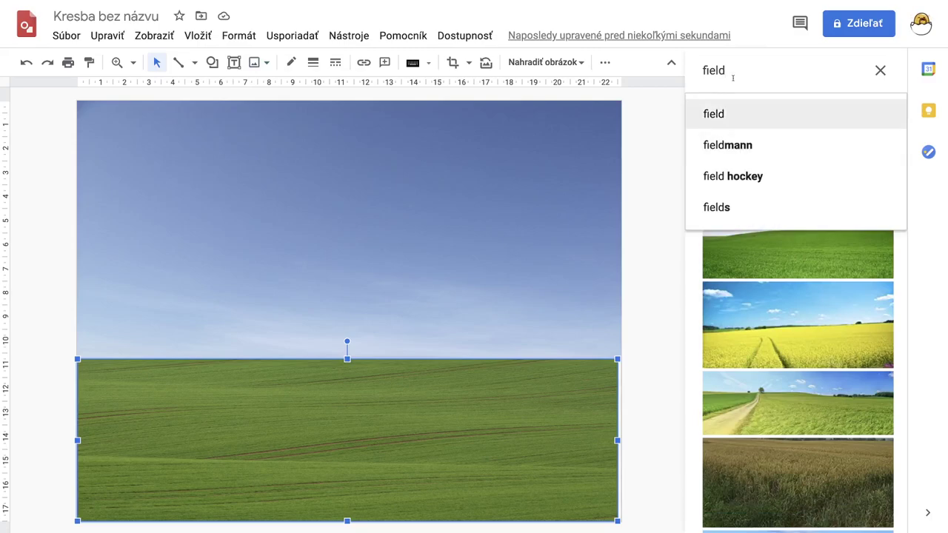
{"action": "key", "text": "BackSpace"}
{"action": "key", "text": "BackSpace"}
{"action": "key", "text": "BackSpace"}
{"action": "key", "text": "BackSpace"}
{"action": "type", "text": "g"}
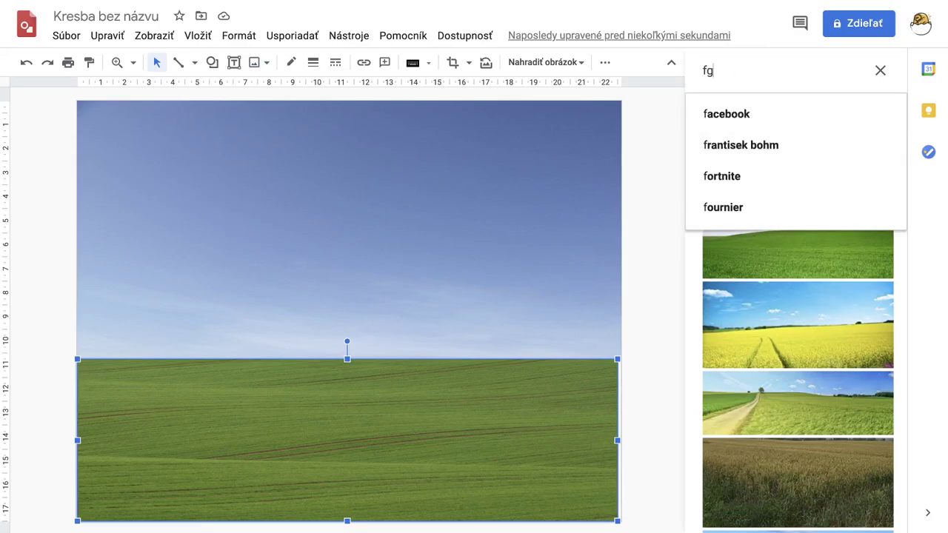
{"action": "type", "text": "eometric"}
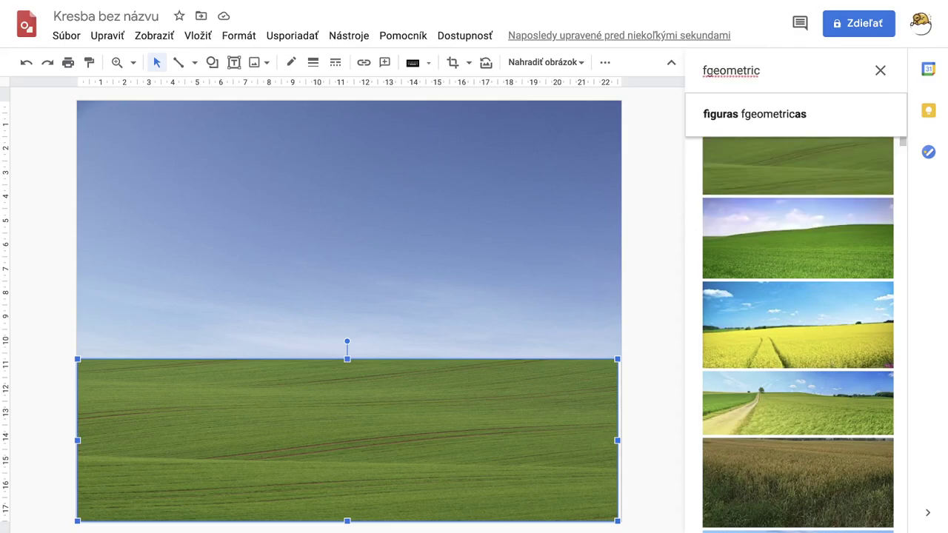
{"action": "left_click", "coordinate": [707, 70]}
{"action": "key", "text": "BackSpace"}
{"action": "key", "text": "End"}
{"action": "type", "text": "a"}
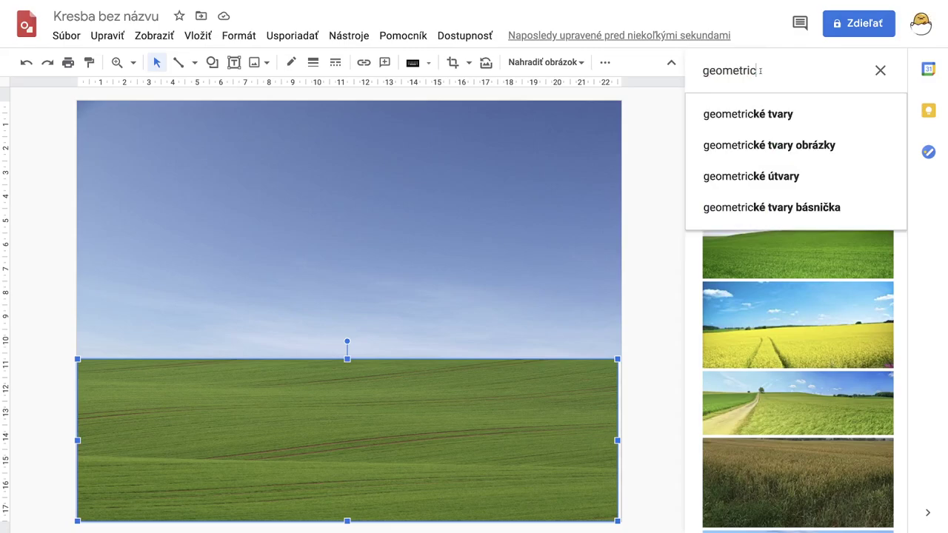
{"action": "type", "text": "nimal"}
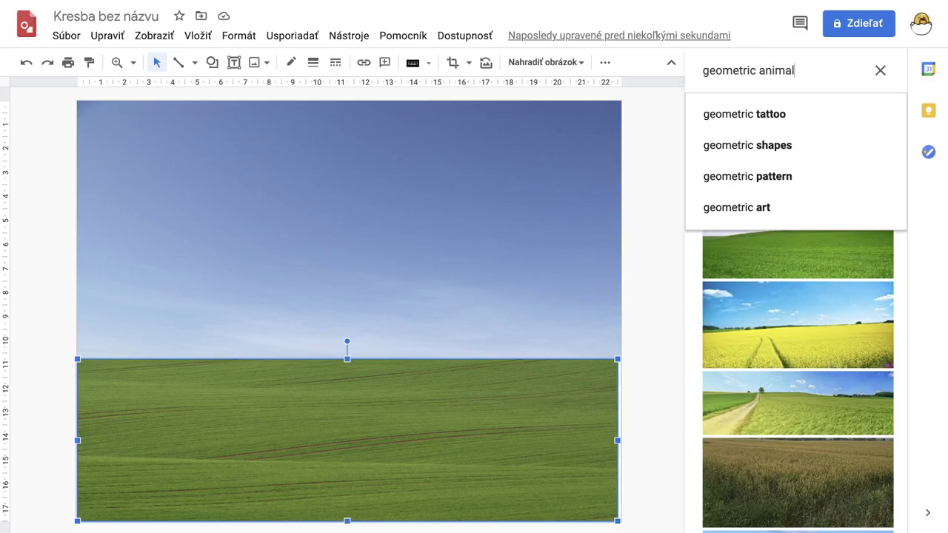
{"action": "key", "text": "Return"}
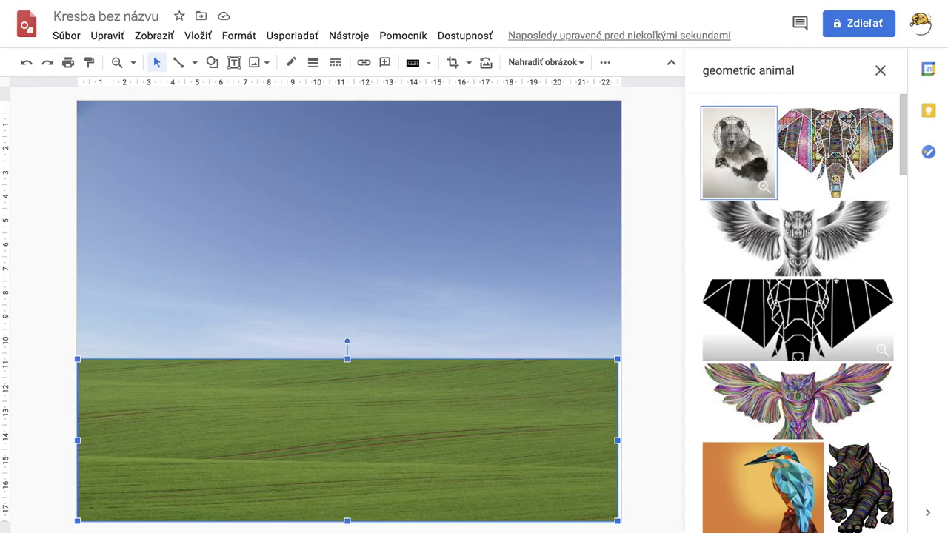
Insert the black geometric deer head with antlers from the search results over the sky and field background.
{"action": "scroll", "coordinate": [835, 280], "scroll_direction": "down", "scroll_amount": 5}
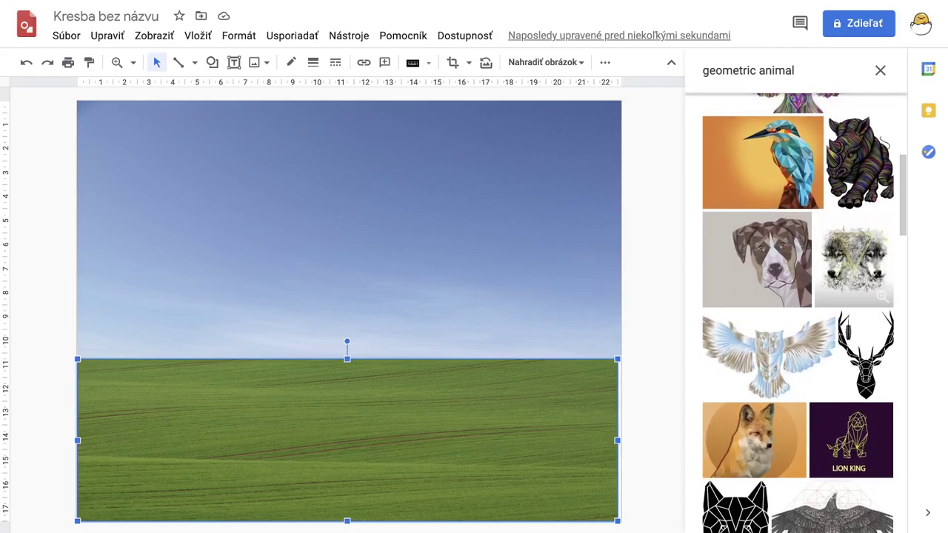
{"action": "scroll", "coordinate": [842, 319], "scroll_direction": "down", "scroll_amount": 4}
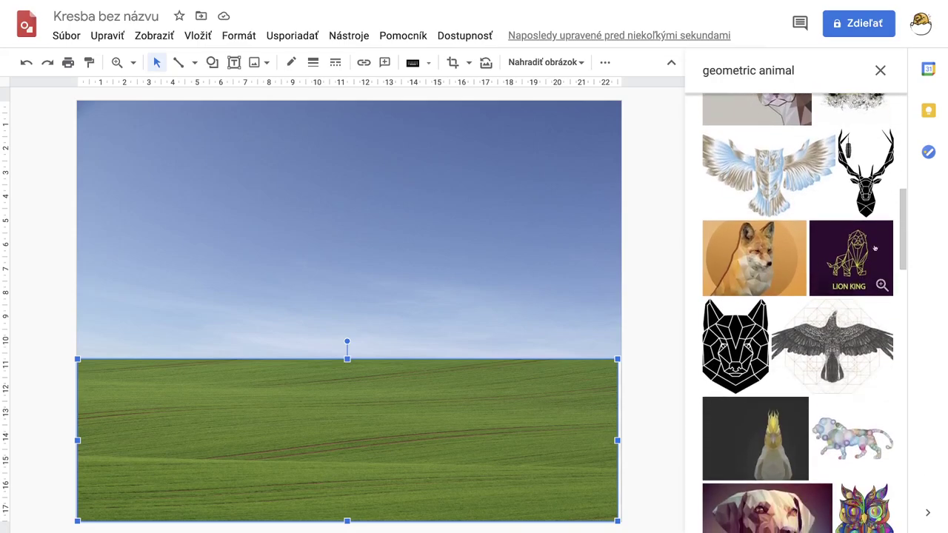
{"action": "left_click", "coordinate": [864, 203]}
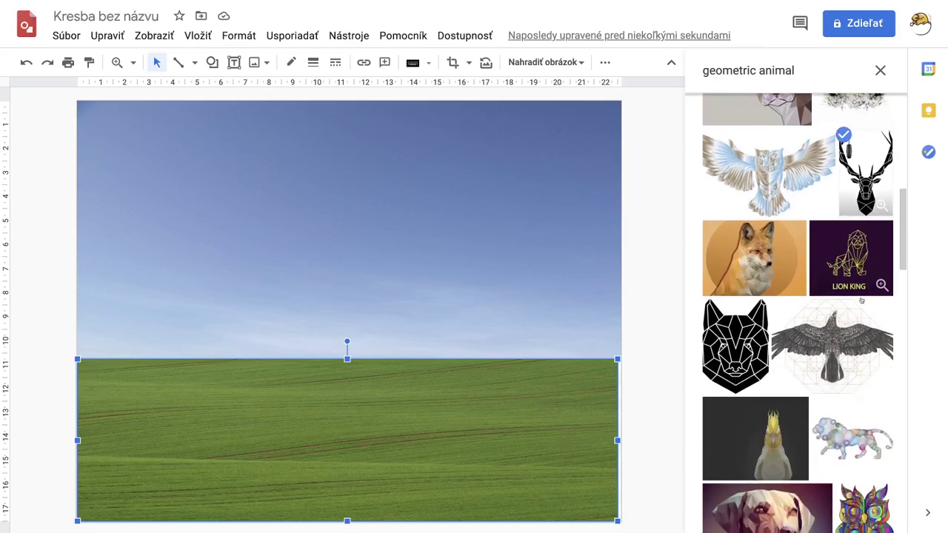
{"action": "left_click", "coordinate": [868, 514]}
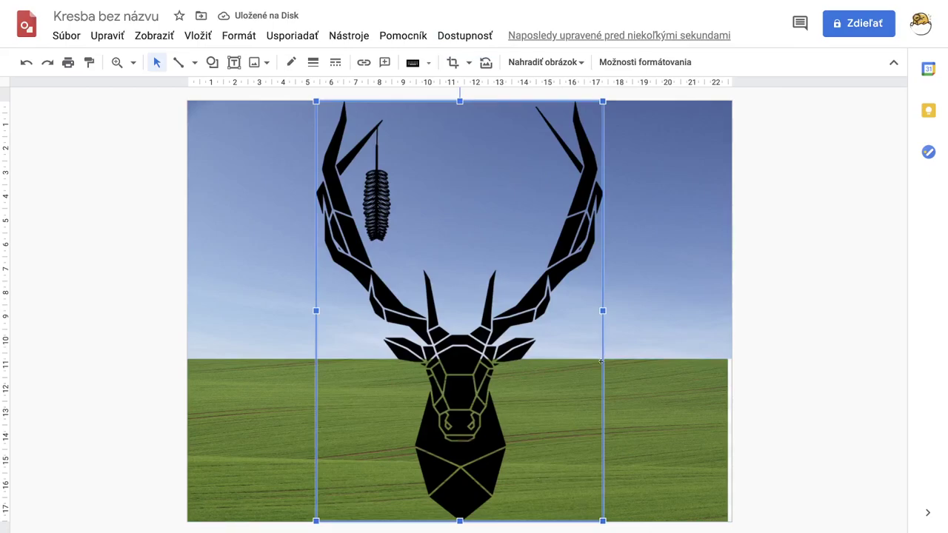
Draw a closed four-sided polyline shape over the inner middle segment of the deer's right antler.
{"action": "left_click", "coordinate": [640, 340]}
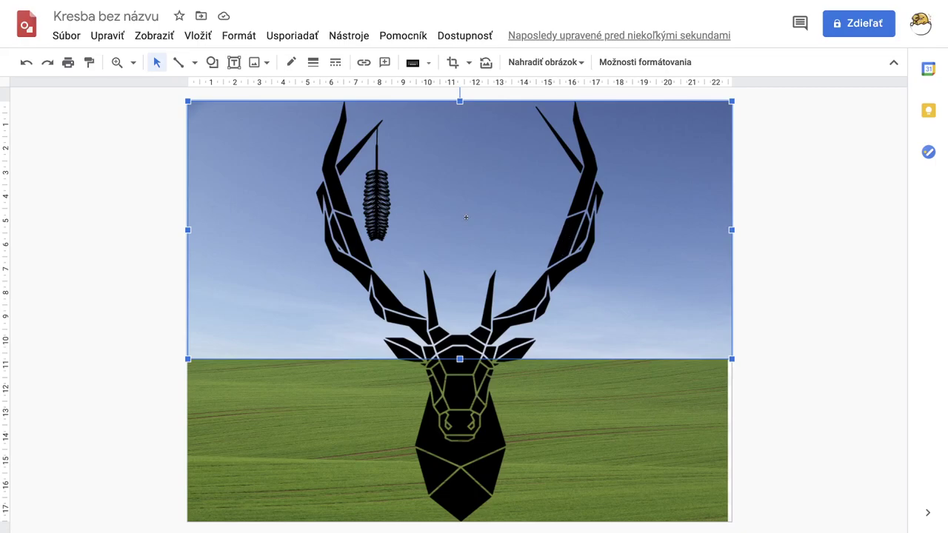
{"action": "left_click", "coordinate": [195, 64]}
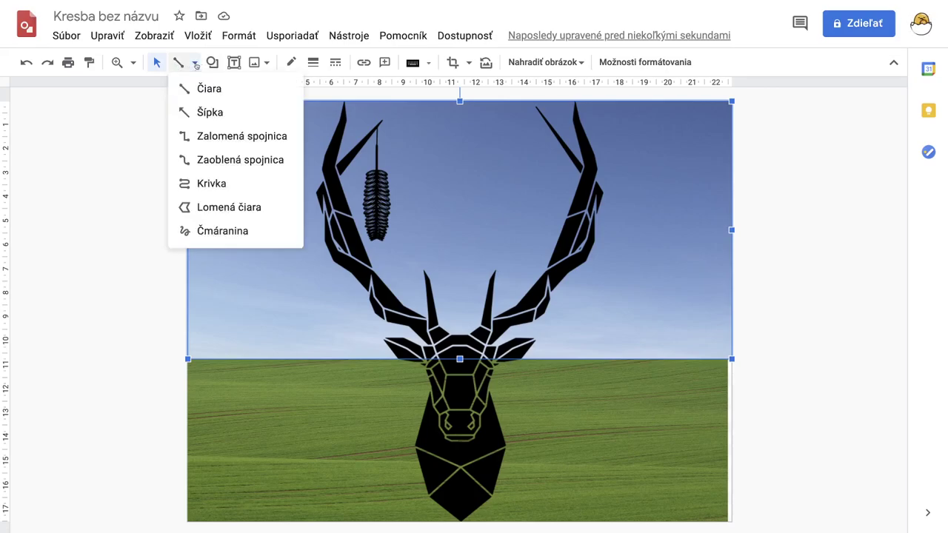
{"action": "left_click", "coordinate": [224, 208]}
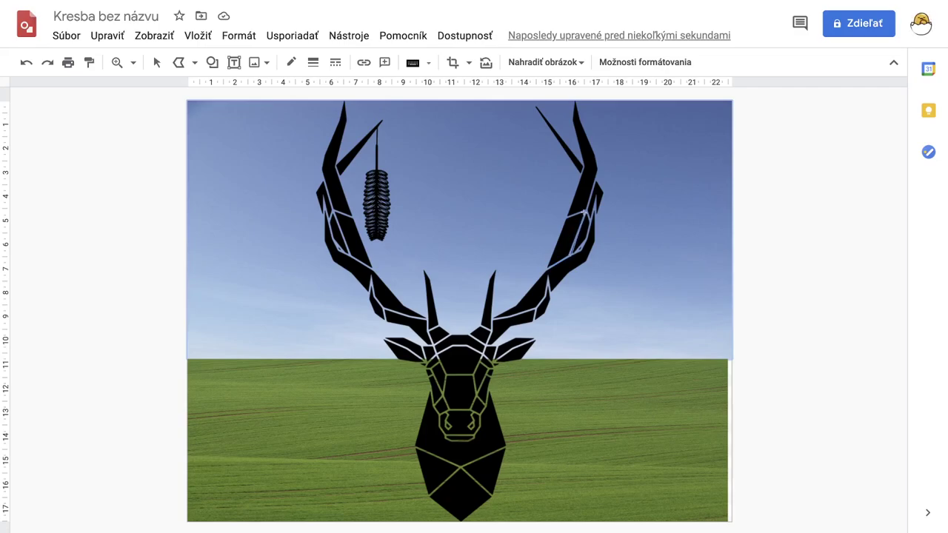
{"action": "left_click", "coordinate": [575, 213]}
{"action": "double_click", "coordinate": [548, 265]}
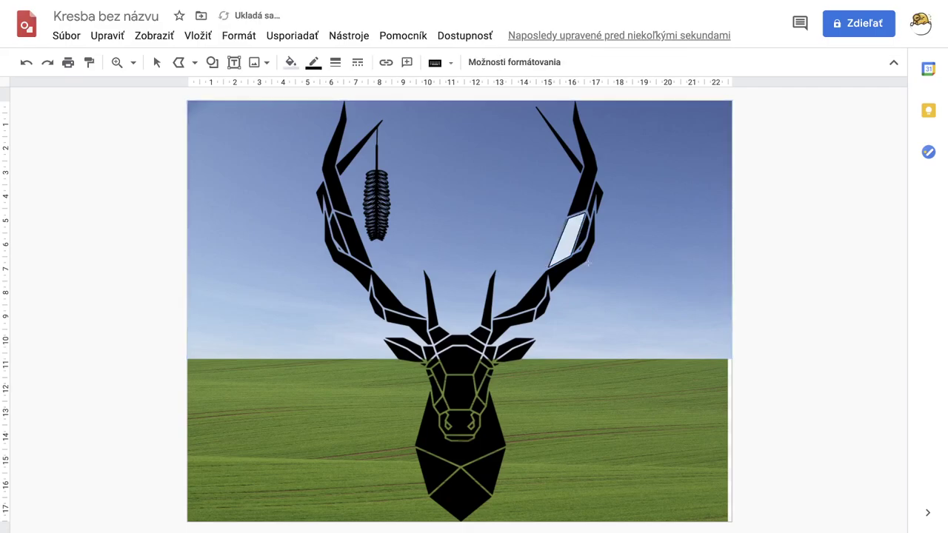
Fill the shape on the deer's right antler with the dark red linear gradient and finish polyline drawing.
{"action": "left_click", "coordinate": [291, 63]}
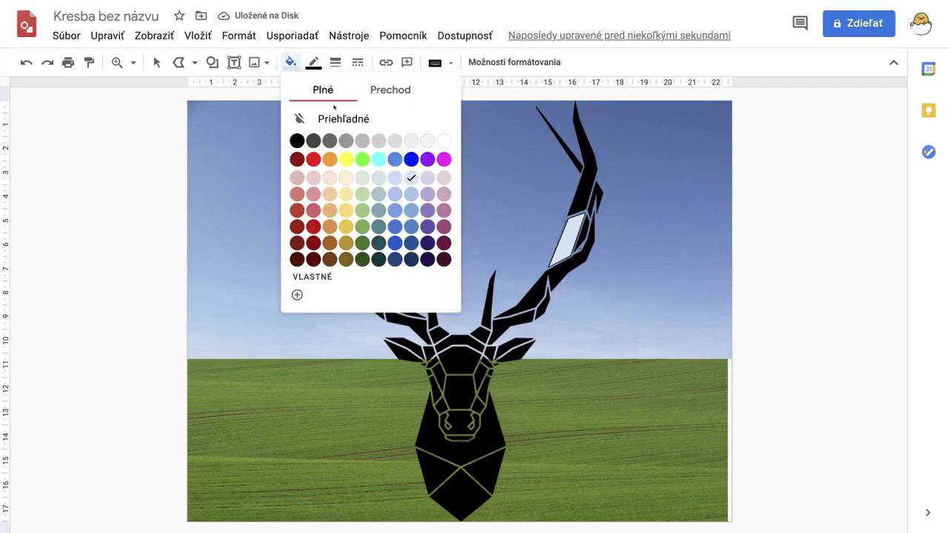
{"action": "left_click", "coordinate": [390, 92]}
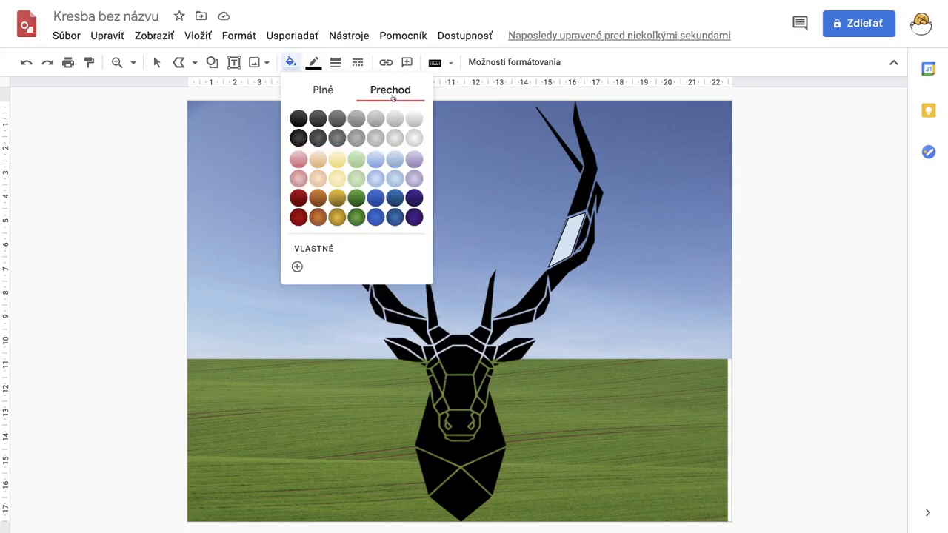
{"action": "left_click", "coordinate": [298, 197]}
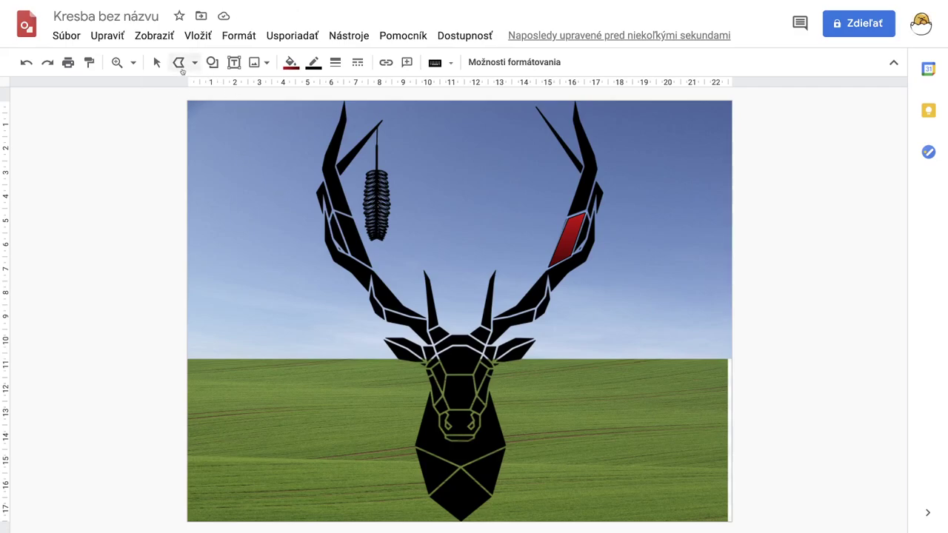
{"action": "key", "text": "Escape"}
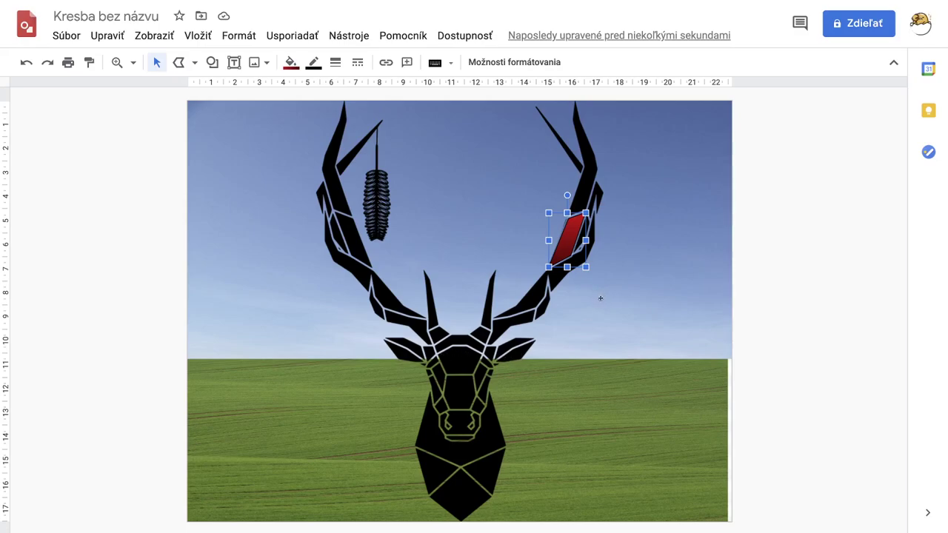
{"action": "key", "text": "Escape"}
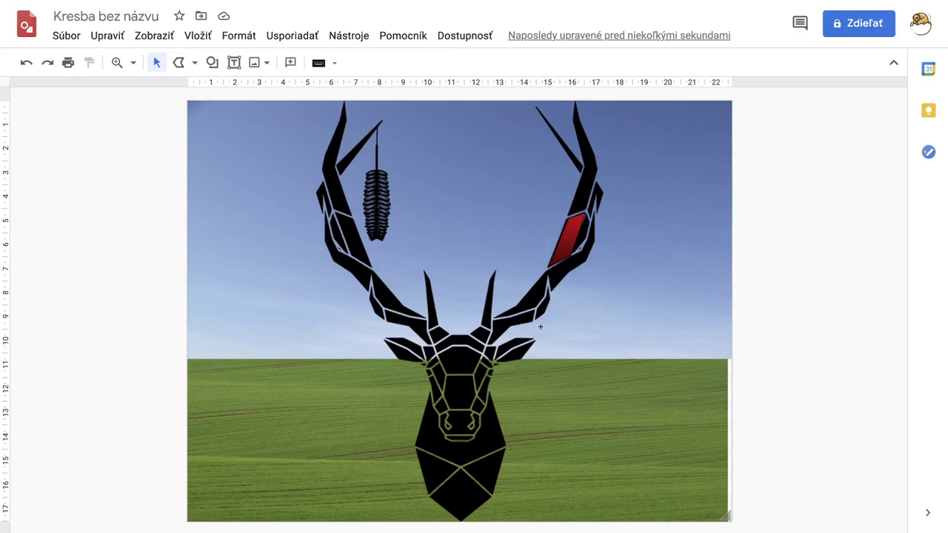
Draw a closed polyline shape over the deer's forehead segment between the ears.
{"action": "left_click", "coordinate": [438, 354]}
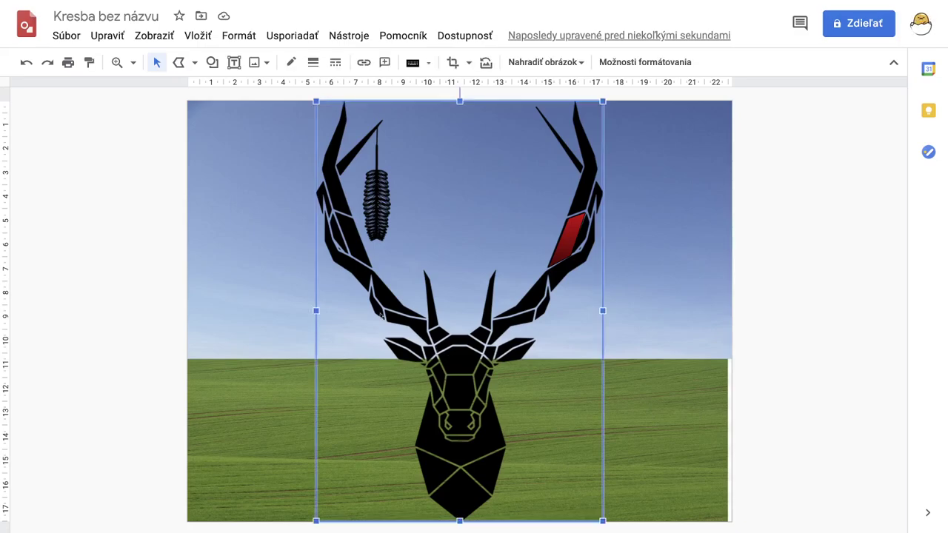
{"action": "left_click", "coordinate": [179, 62]}
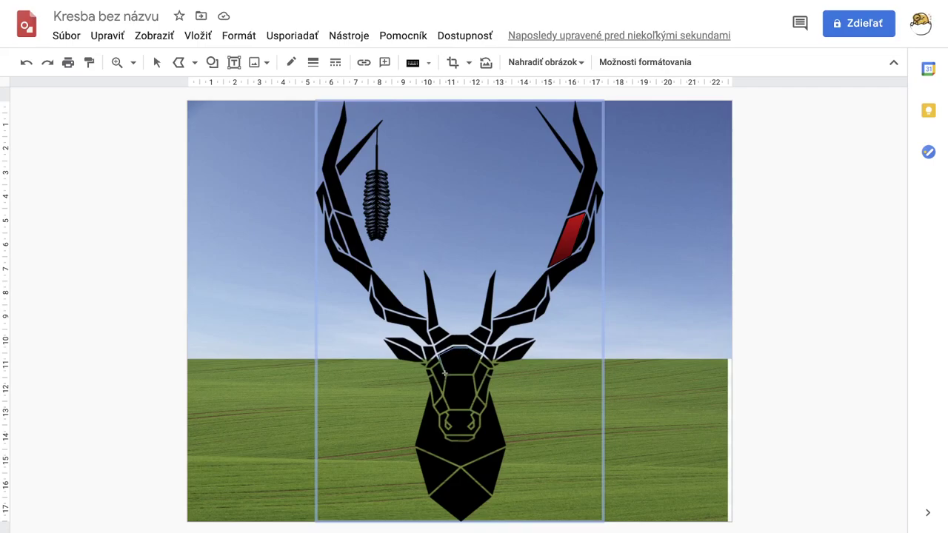
{"action": "left_click_drag", "start_coordinate": [445, 374], "coordinate": [469, 374]}
{"action": "left_click", "coordinate": [481, 357]}
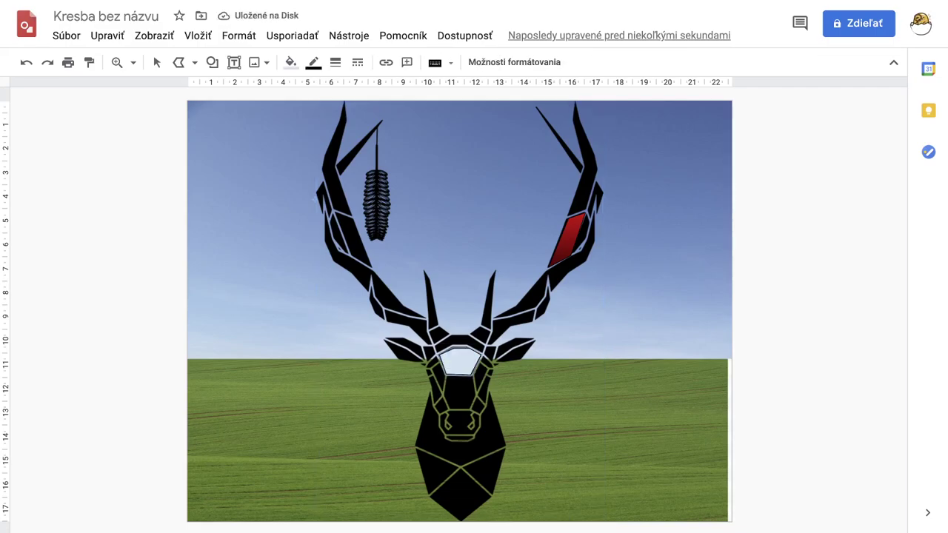
{"action": "left_click", "coordinate": [290, 63]}
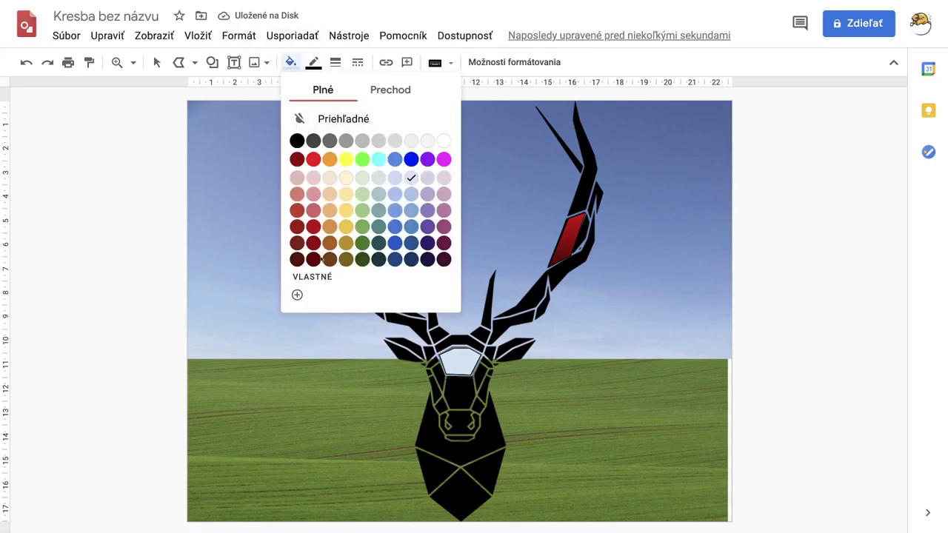
{"action": "left_click", "coordinate": [311, 277]}
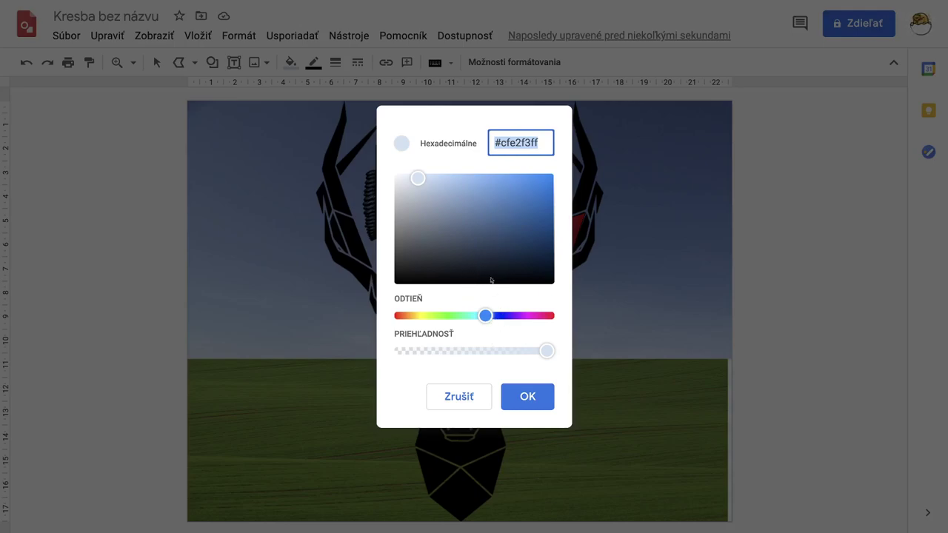
{"action": "left_click", "coordinate": [468, 400]}
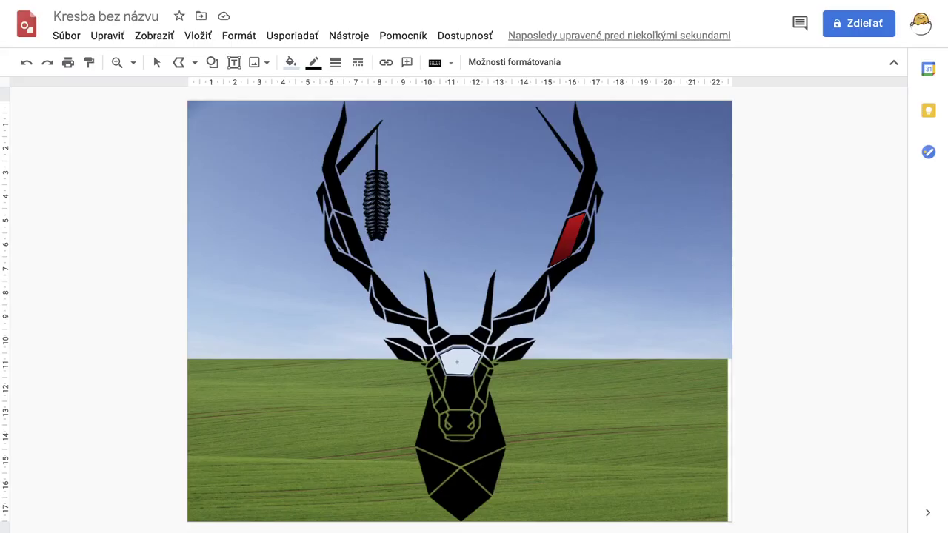
Start a custom gradient fill for the forehead shape and set its first stop to bright yellow.
{"action": "left_click", "coordinate": [290, 62]}
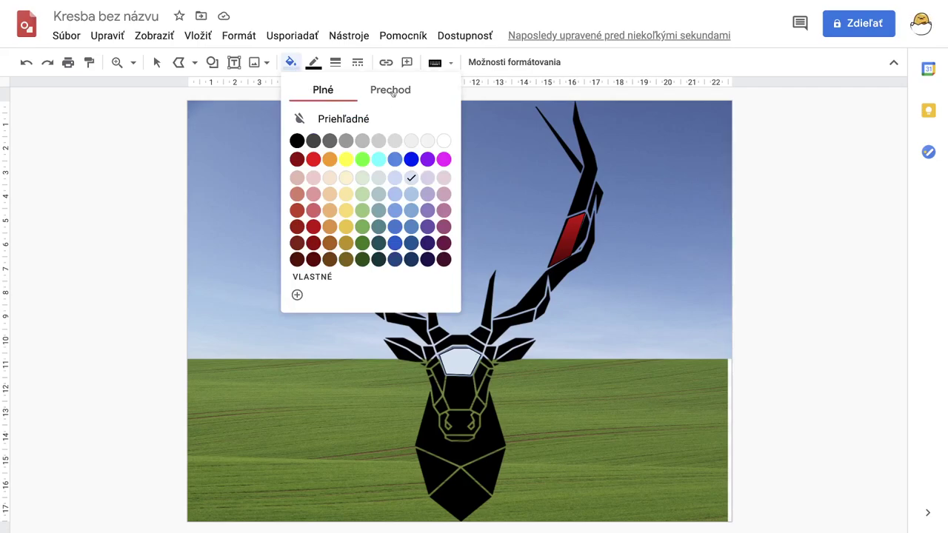
{"action": "left_click", "coordinate": [390, 89]}
{"action": "left_click", "coordinate": [315, 252]}
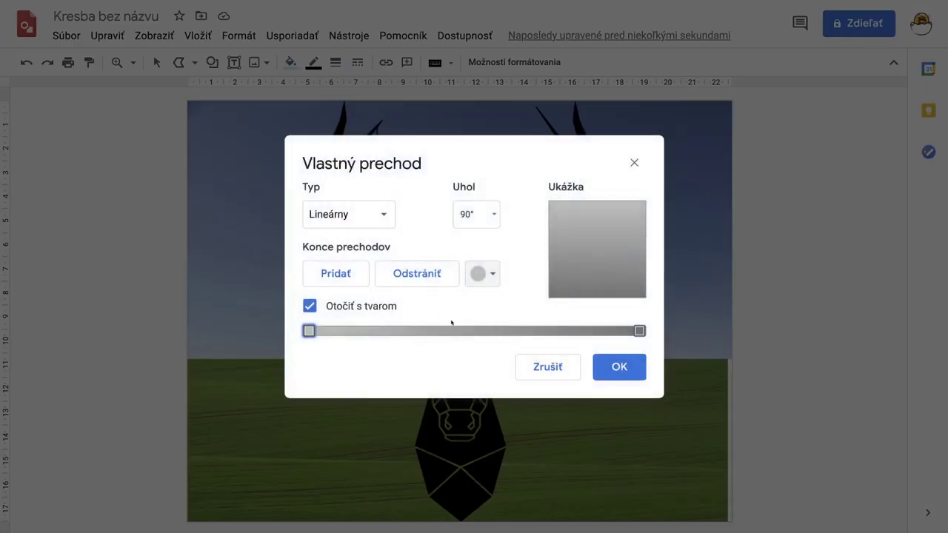
{"action": "left_click", "coordinate": [489, 278]}
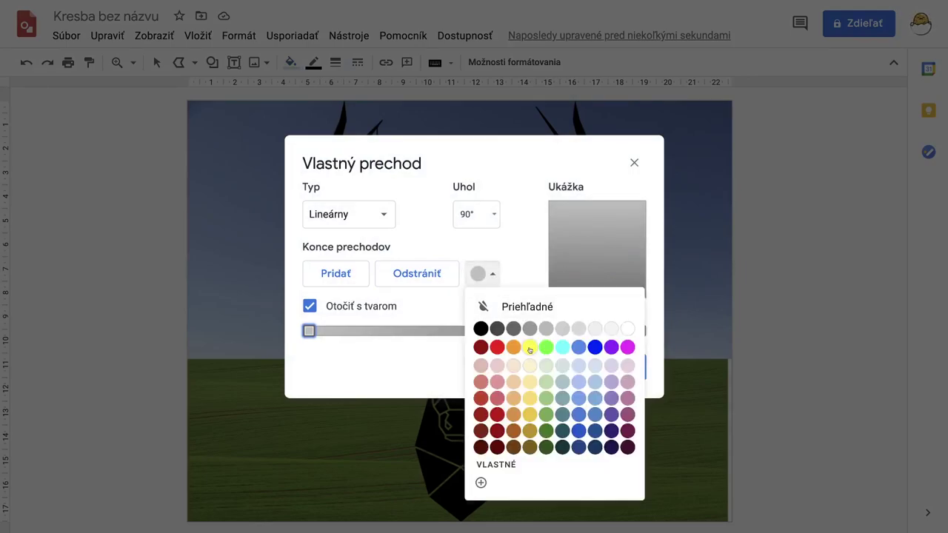
{"action": "left_click", "coordinate": [529, 347]}
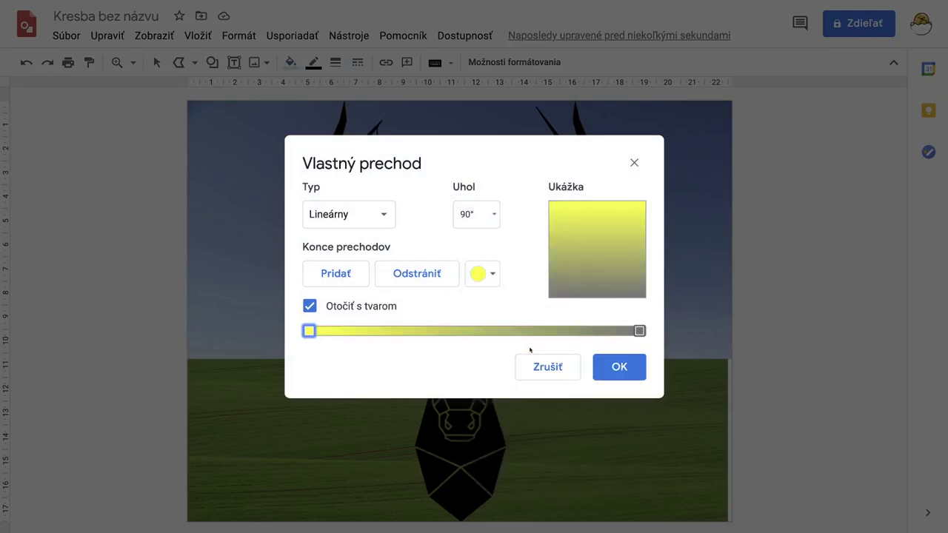
Add an orange middle stop to the custom gradient and move it closer to the yellow end.
{"action": "left_click", "coordinate": [348, 279]}
{"action": "left_click", "coordinate": [485, 279]}
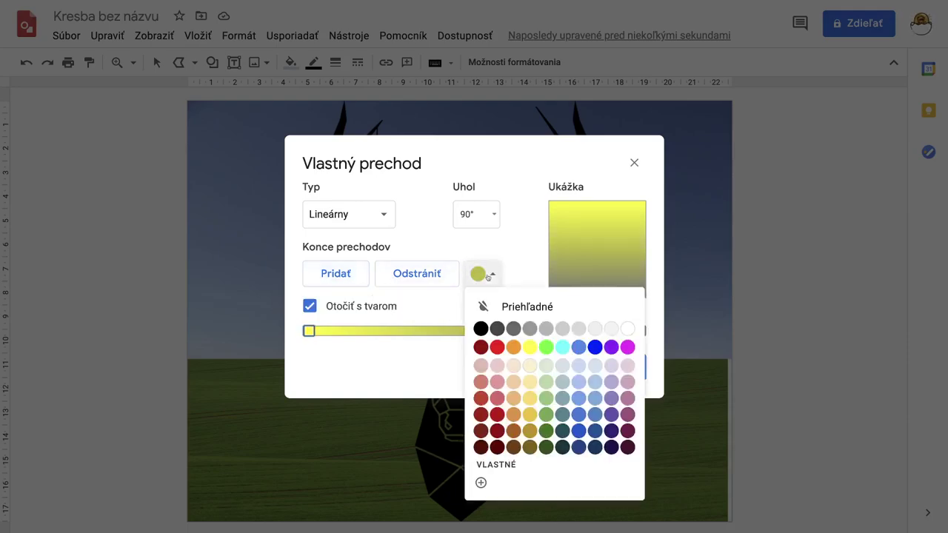
{"action": "left_click", "coordinate": [513, 348]}
{"action": "left_click_drag", "start_coordinate": [474, 331], "coordinate": [437, 331]}
Make the custom gradient radial and apply it to the forehead shape.
{"action": "left_click", "coordinate": [382, 216]}
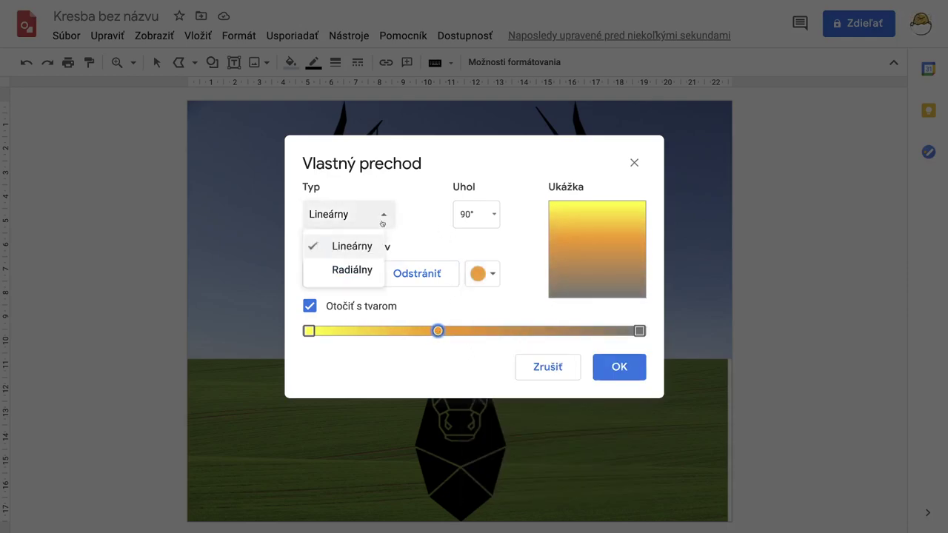
{"action": "left_click", "coordinate": [359, 269]}
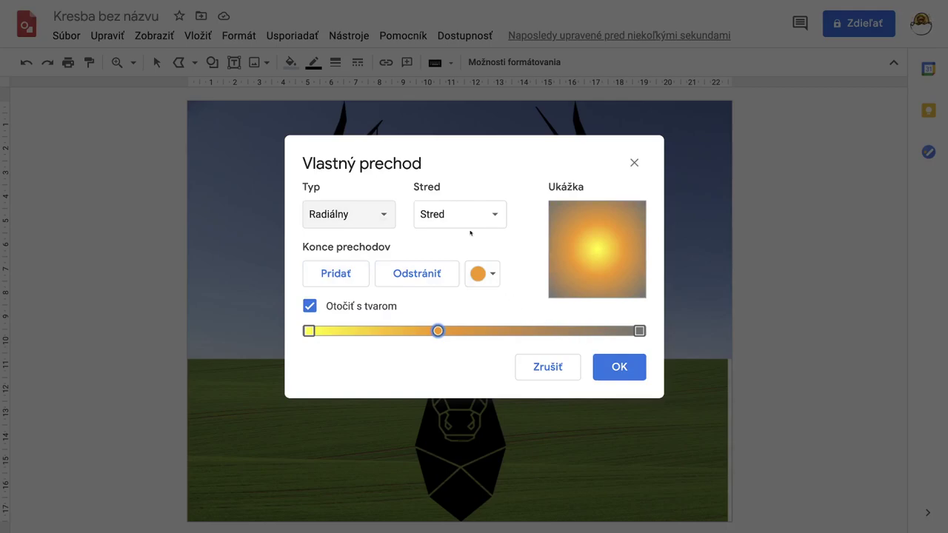
{"action": "left_click", "coordinate": [596, 366]}
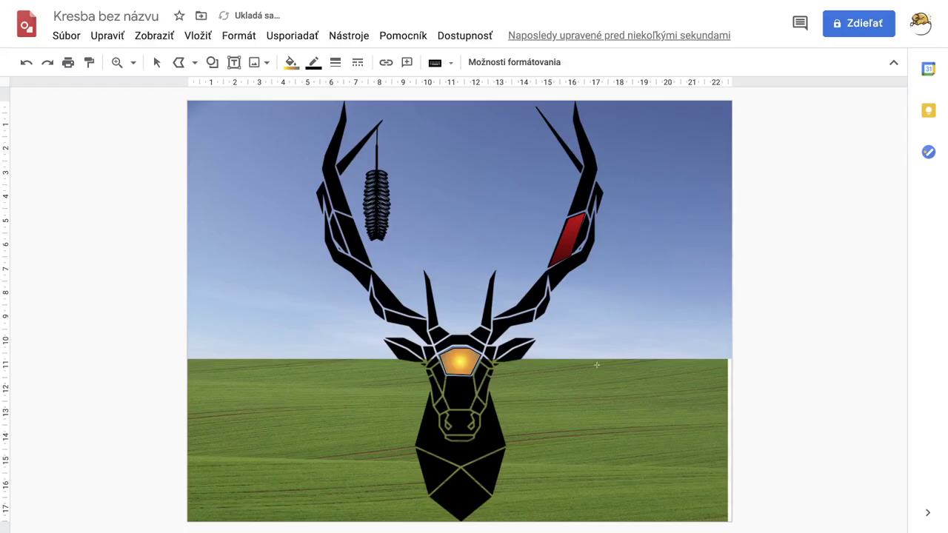
{"action": "left_click", "coordinate": [290, 63]}
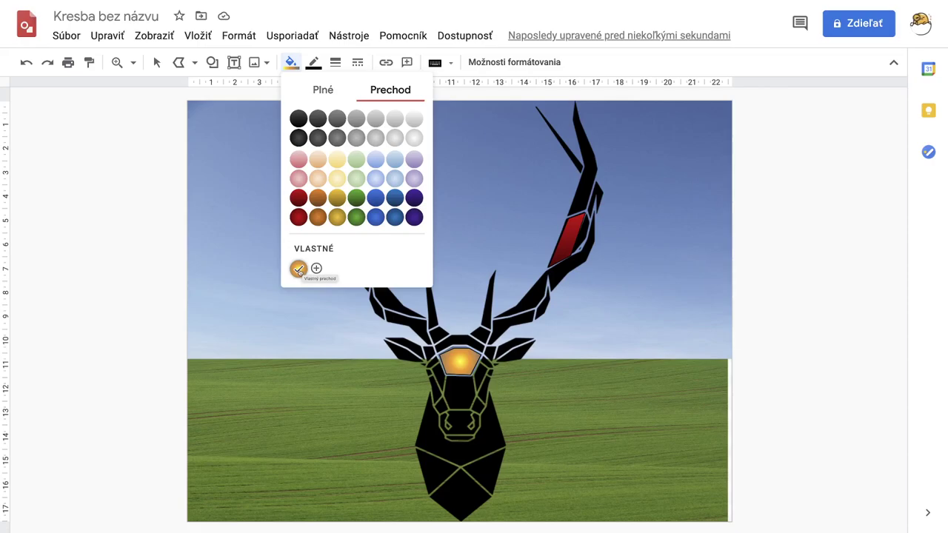
{"action": "left_click", "coordinate": [326, 98]}
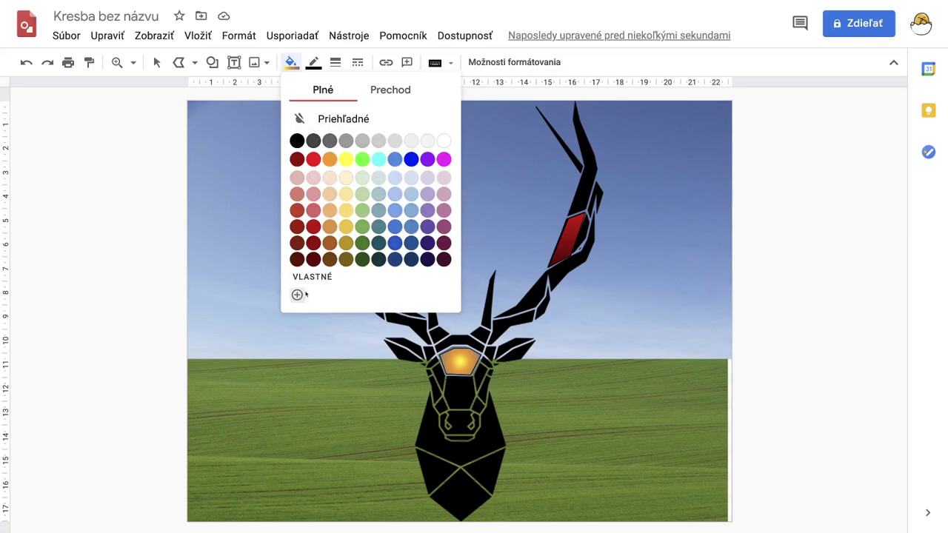
{"action": "key", "text": "Escape"}
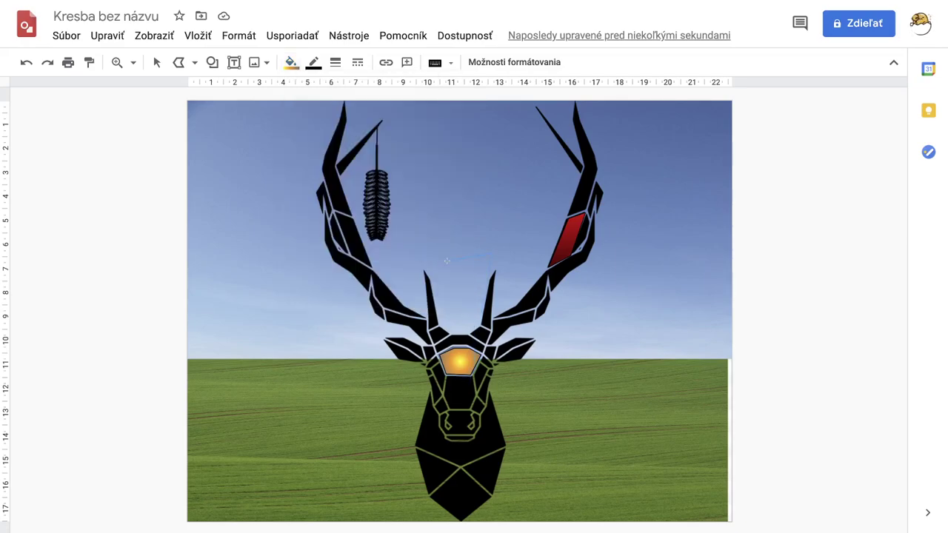
Draw a closed triangular polyline shape over the left segment of the deer's lower chest.
{"action": "key", "text": "Escape"}
{"action": "left_click", "coordinate": [574, 309]}
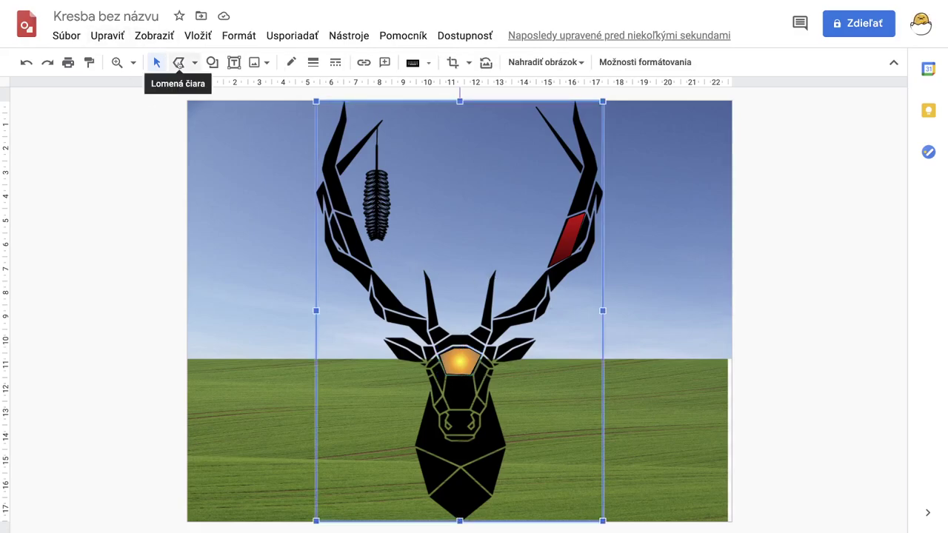
{"action": "left_click", "coordinate": [178, 62]}
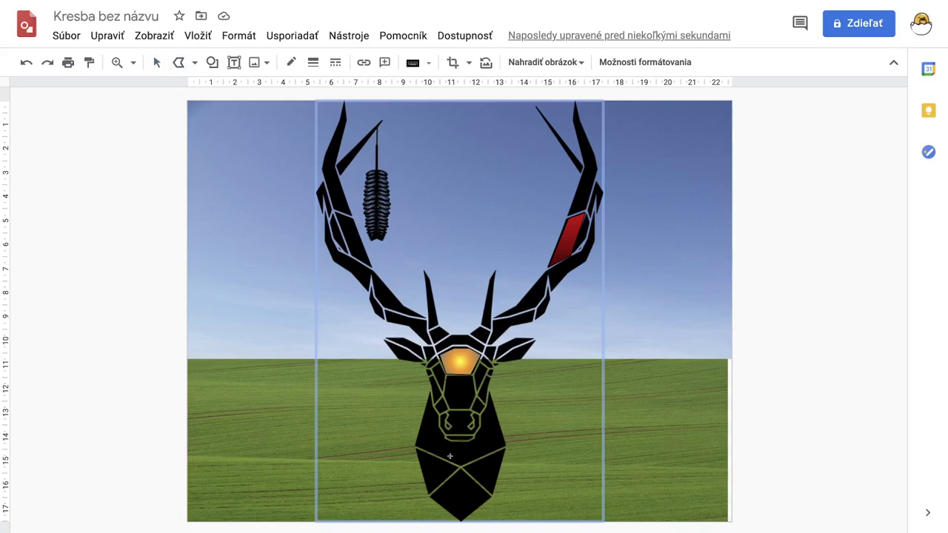
{"action": "left_click", "coordinate": [416, 449]}
{"action": "left_click", "coordinate": [459, 466]}
{"action": "left_click", "coordinate": [429, 492]}
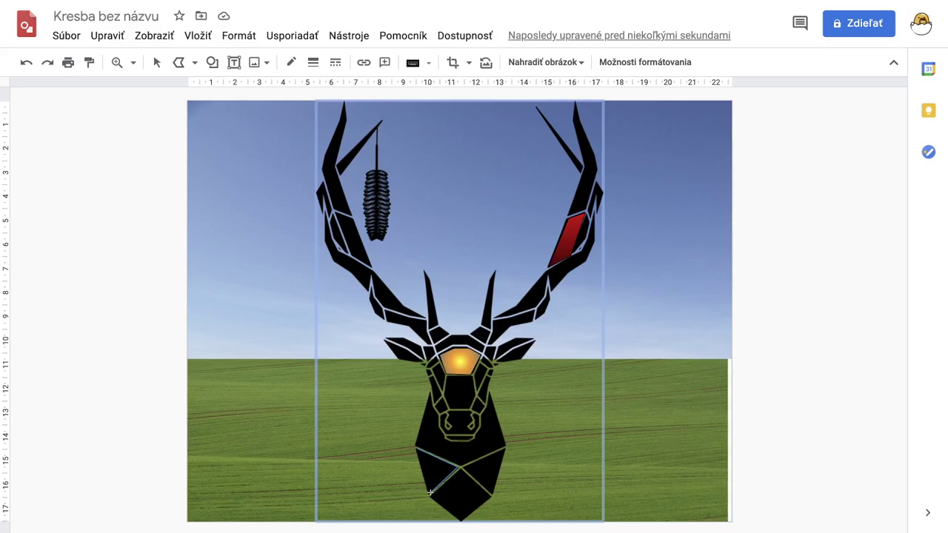
{"action": "left_click", "coordinate": [417, 449]}
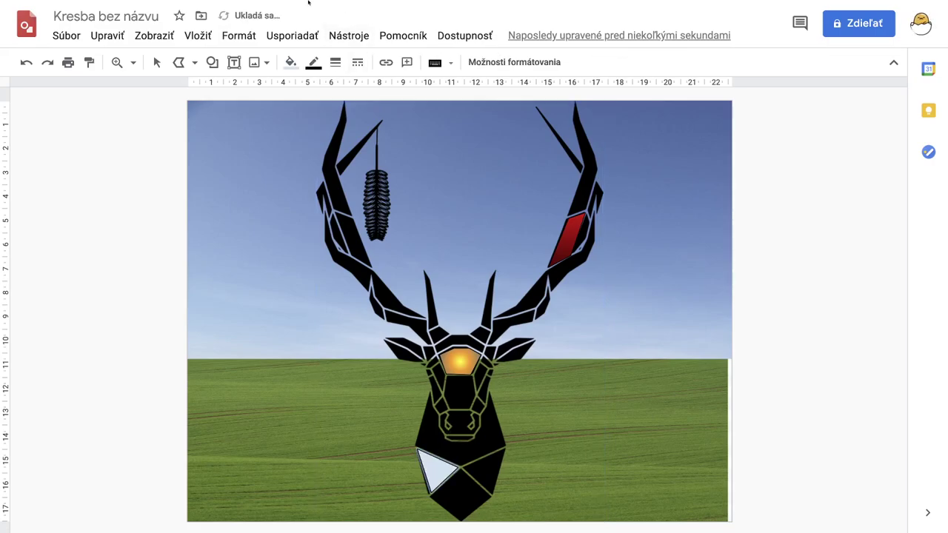
Fill the chest triangle with a custom solid green, #439a47.
{"action": "left_click", "coordinate": [291, 62]}
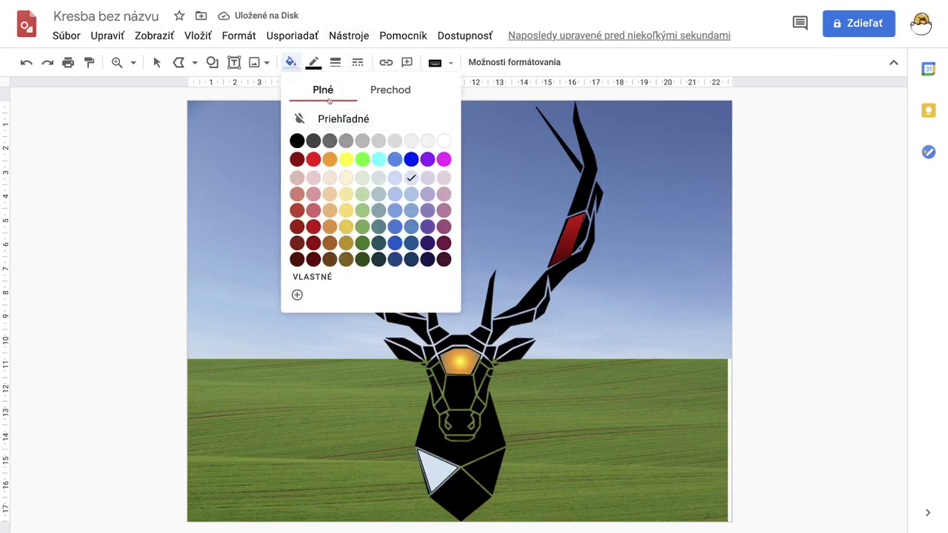
{"action": "left_click", "coordinate": [296, 294]}
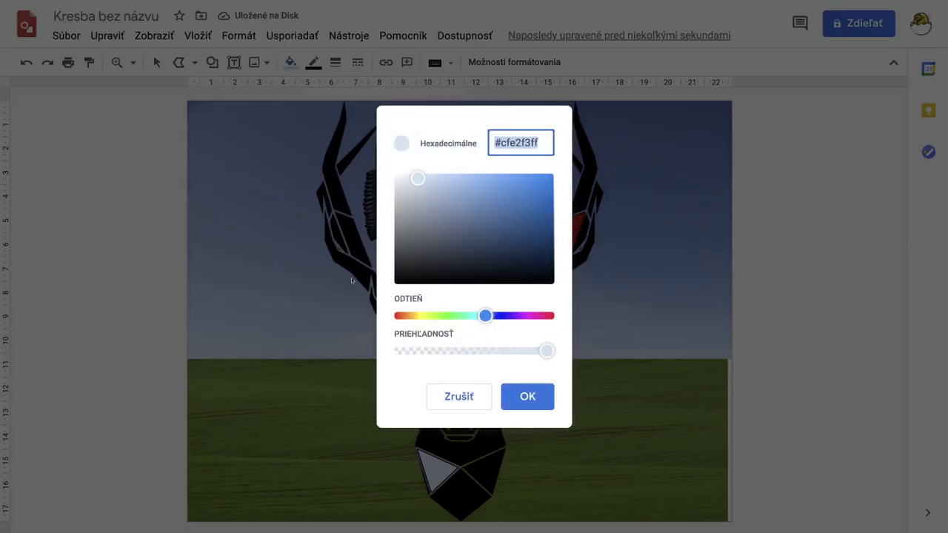
{"action": "left_click", "coordinate": [483, 315]}
{"action": "left_click_drag", "start_coordinate": [484, 315], "coordinate": [450, 316]}
{"action": "left_click_drag", "start_coordinate": [426, 192], "coordinate": [484, 217]}
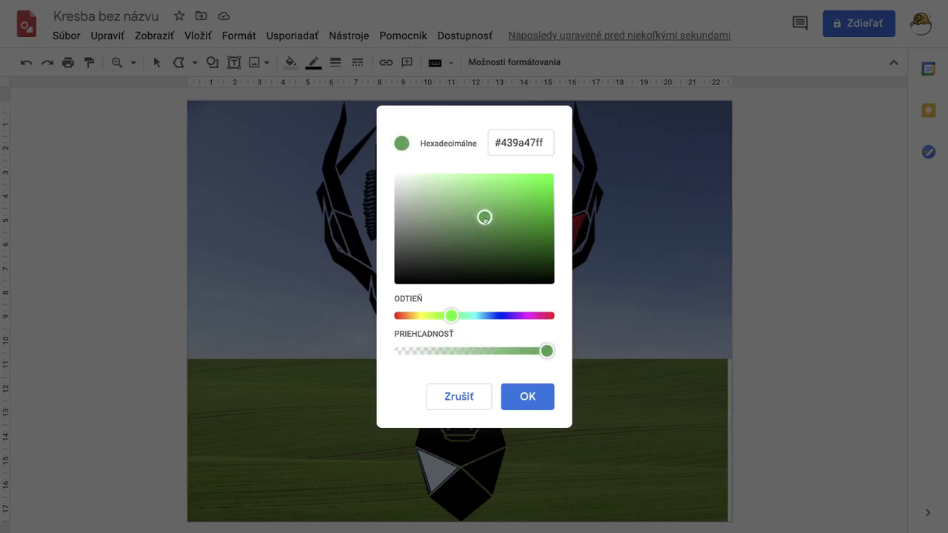
{"action": "left_click", "coordinate": [525, 396]}
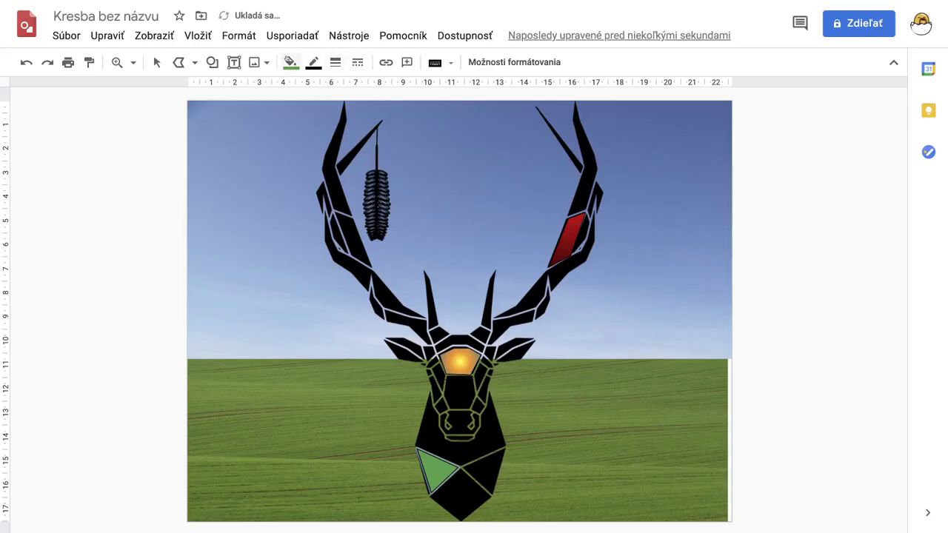
{"action": "left_click", "coordinate": [290, 62]}
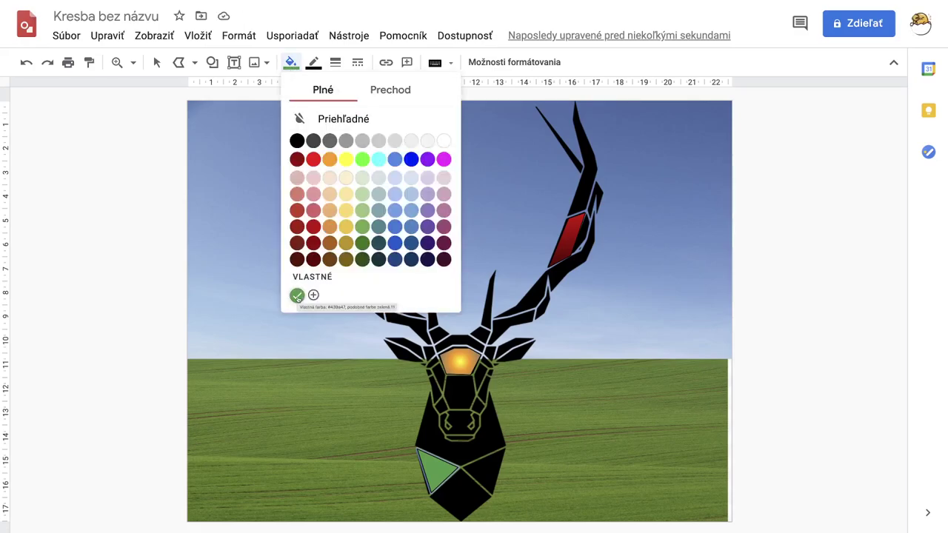
{"action": "left_click", "coordinate": [393, 95]}
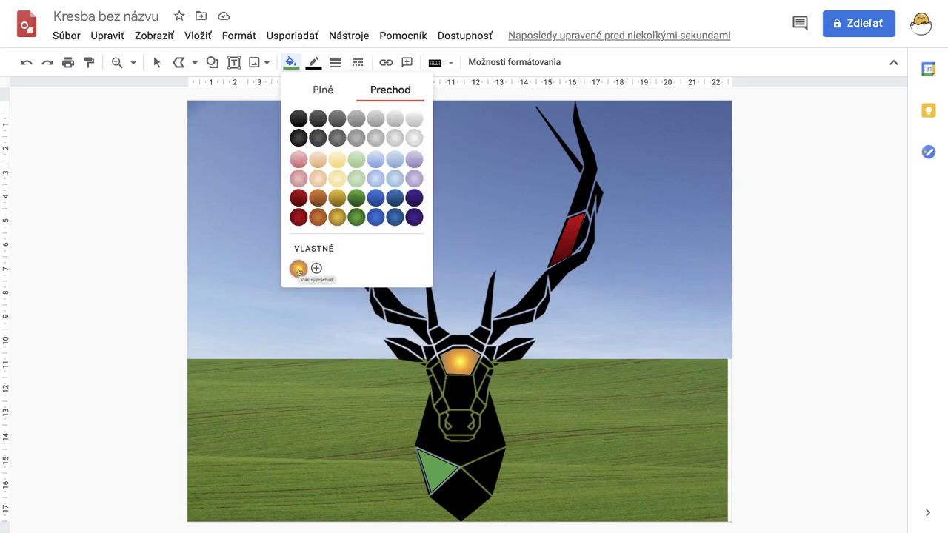
{"action": "left_click", "coordinate": [493, 154]}
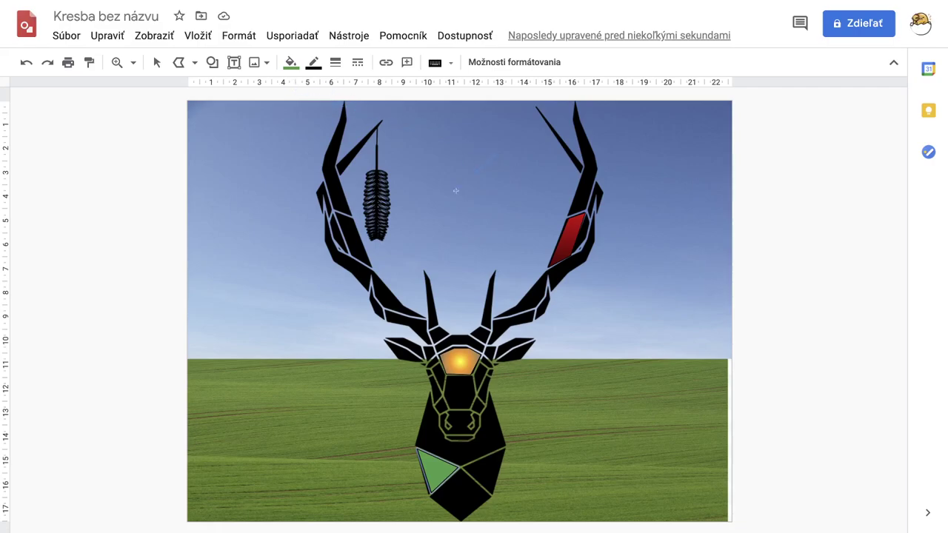
Draw a block arc shape about 3 cm wide and move it into the sky between the deer's antlers.
{"action": "key", "text": "Escape"}
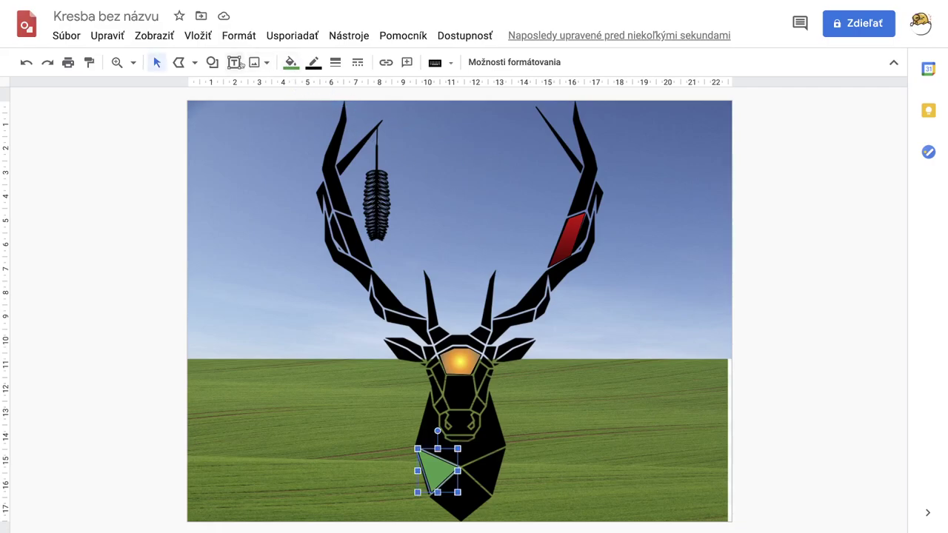
{"action": "left_click", "coordinate": [213, 63]}
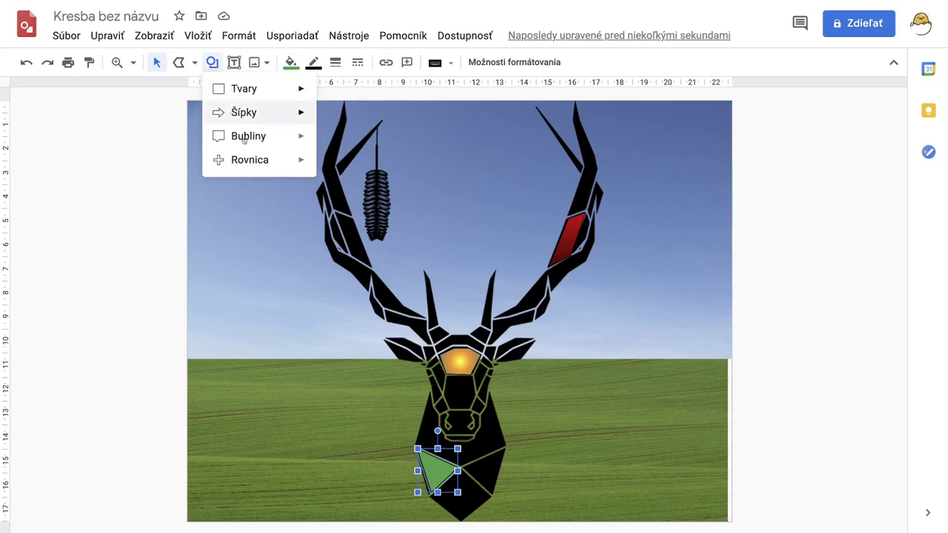
{"action": "mouse_move", "coordinate": [276, 92]}
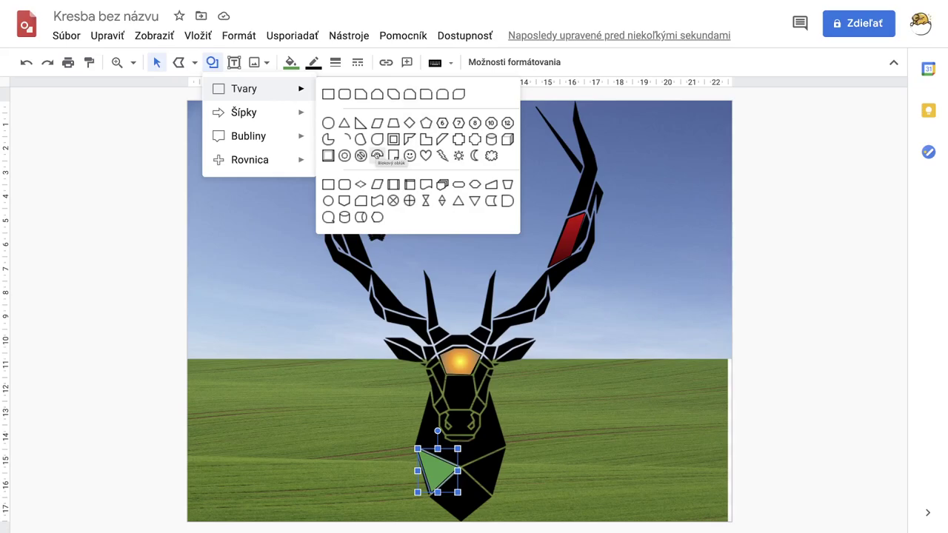
{"action": "left_click", "coordinate": [377, 155]}
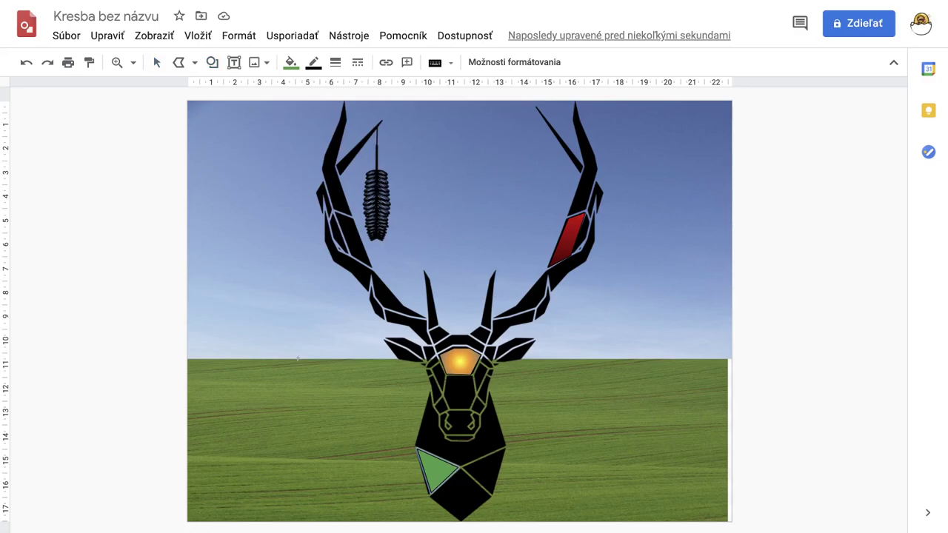
{"action": "left_click_drag", "start_coordinate": [298, 358], "coordinate": [370, 430]}
{"action": "mouse_move", "coordinate": [342, 361]}
{"action": "left_mouse_down"}
{"action": "mouse_move", "coordinate": [433, 289]}
{"action": "mouse_move", "coordinate": [447, 271]}
{"action": "mouse_move", "coordinate": [448, 234]}
{"action": "mouse_move", "coordinate": [439, 250]}
{"action": "left_mouse_up"}
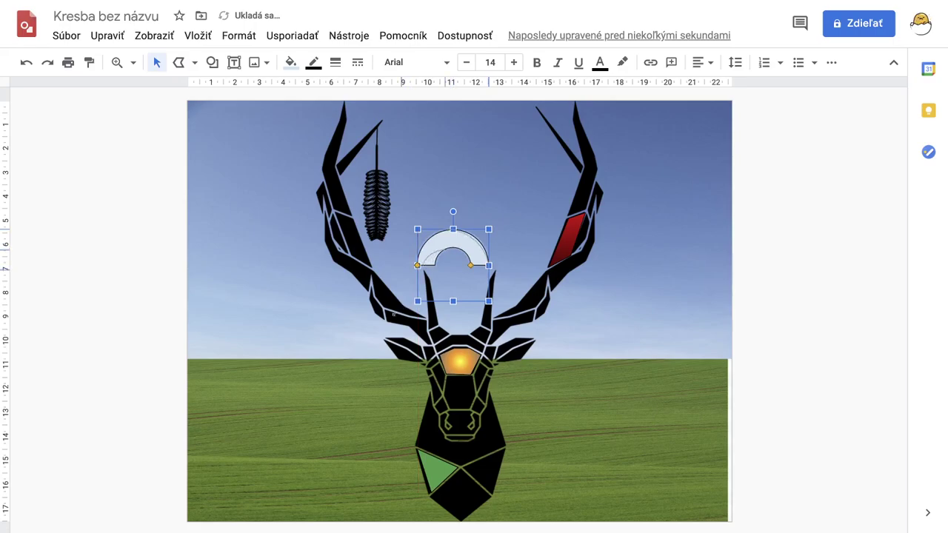
Enlarge the block arc to about 10 cm wide, centred over the deer's head, and thin its band to a narrow rainbow stripe.
{"action": "left_click_drag", "start_coordinate": [440, 248], "coordinate": [293, 307]}
{"action": "left_click_drag", "start_coordinate": [262, 445], "coordinate": [246, 488]}
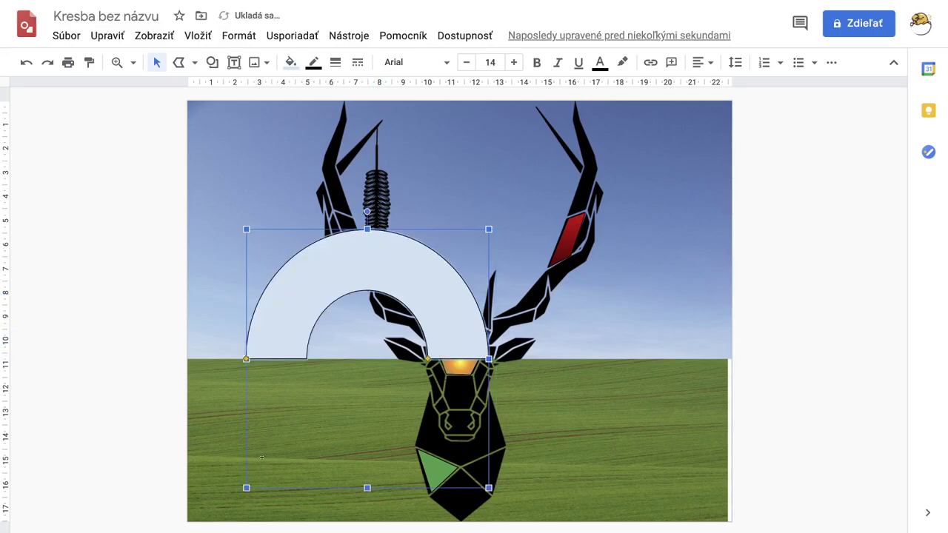
{"action": "left_click_drag", "start_coordinate": [357, 271], "coordinate": [450, 276]}
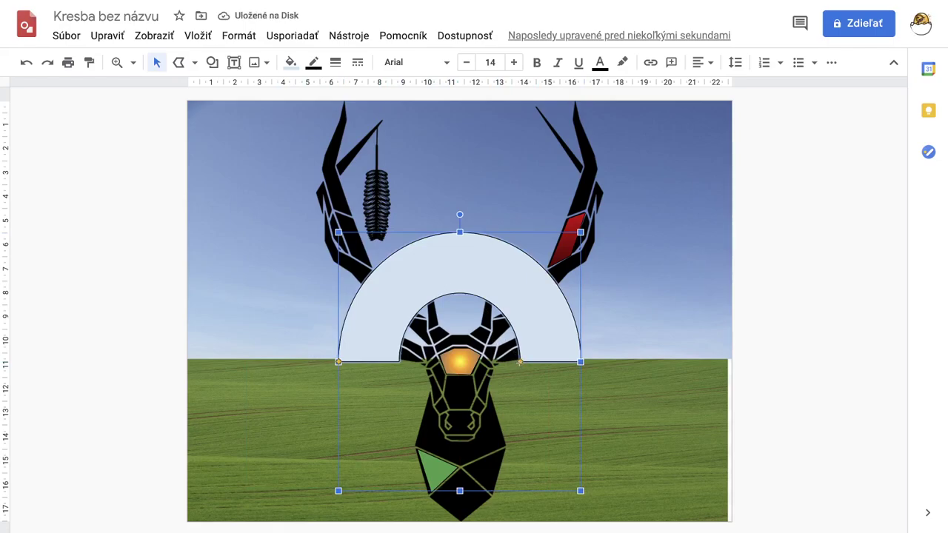
{"action": "left_click_drag", "start_coordinate": [520, 362], "coordinate": [563, 358]}
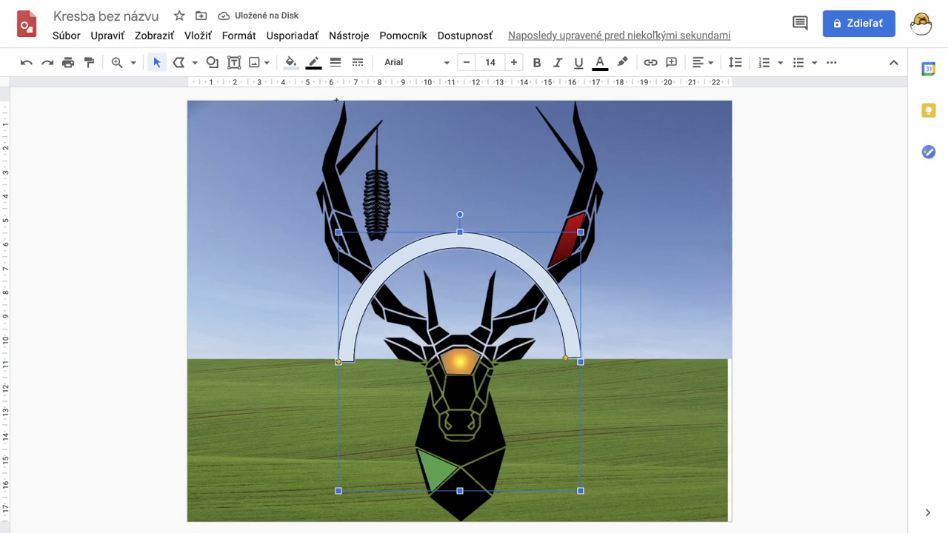
Fill the arc with the preset dark red radial gradient.
{"action": "left_click", "coordinate": [290, 62]}
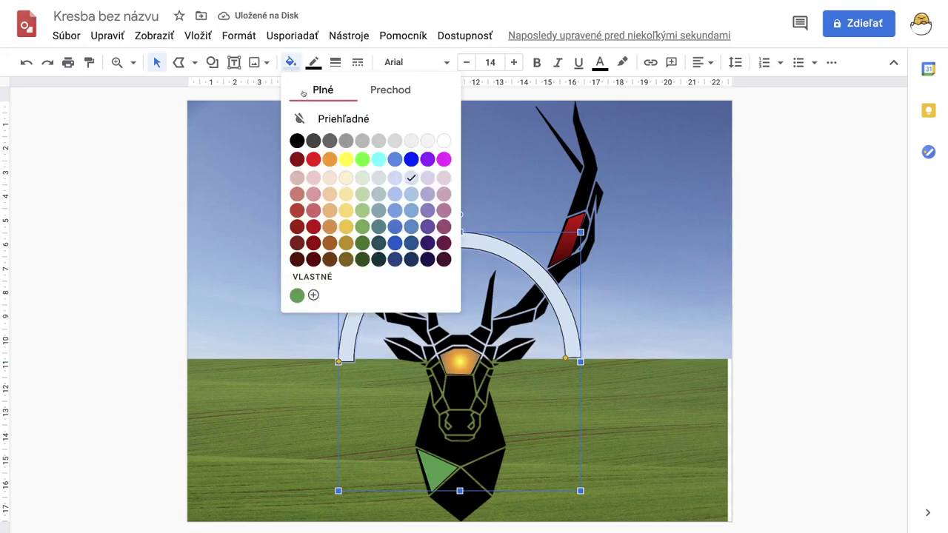
{"action": "left_click", "coordinate": [388, 94]}
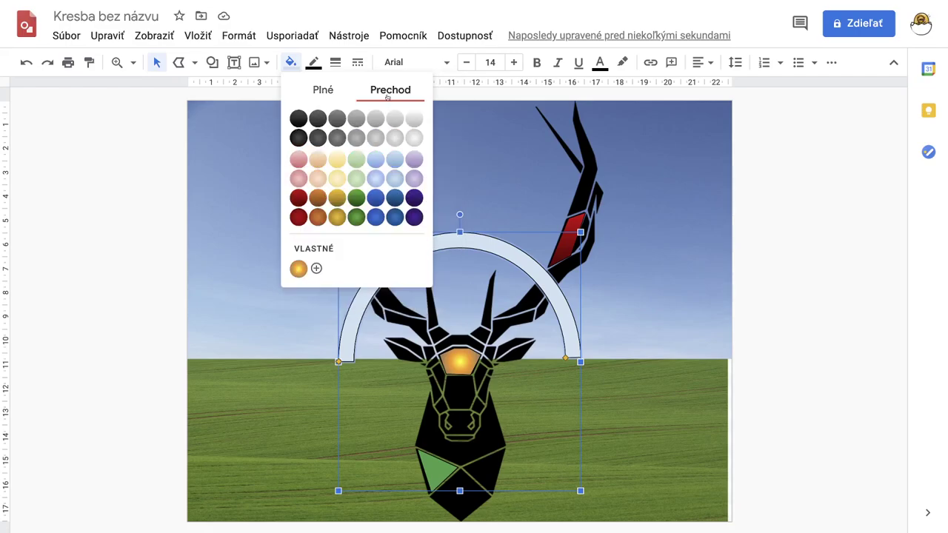
{"action": "left_click", "coordinate": [298, 198]}
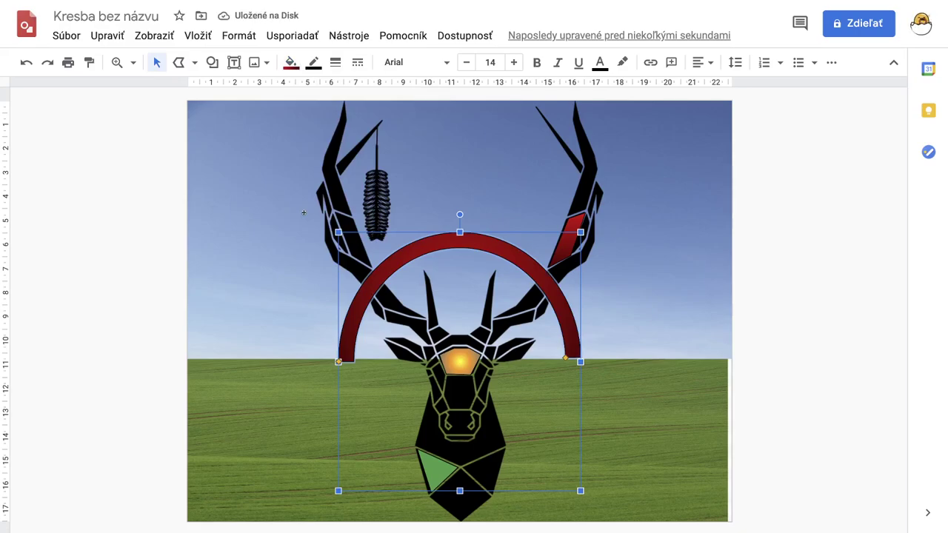
Duplicate the red arc and narrow the copy so that it sits centred along the inside of the original.
{"action": "left_click", "coordinate": [111, 36]}
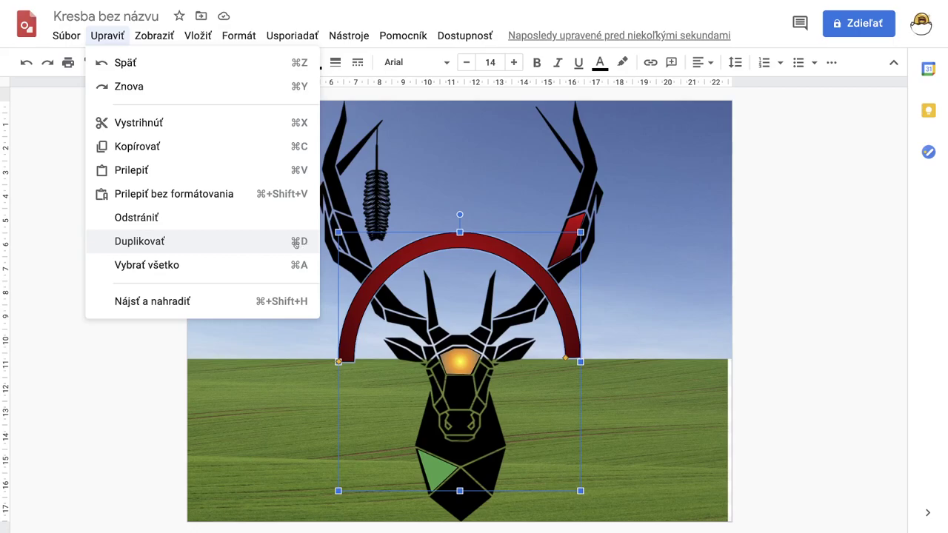
{"action": "left_click", "coordinate": [180, 245]}
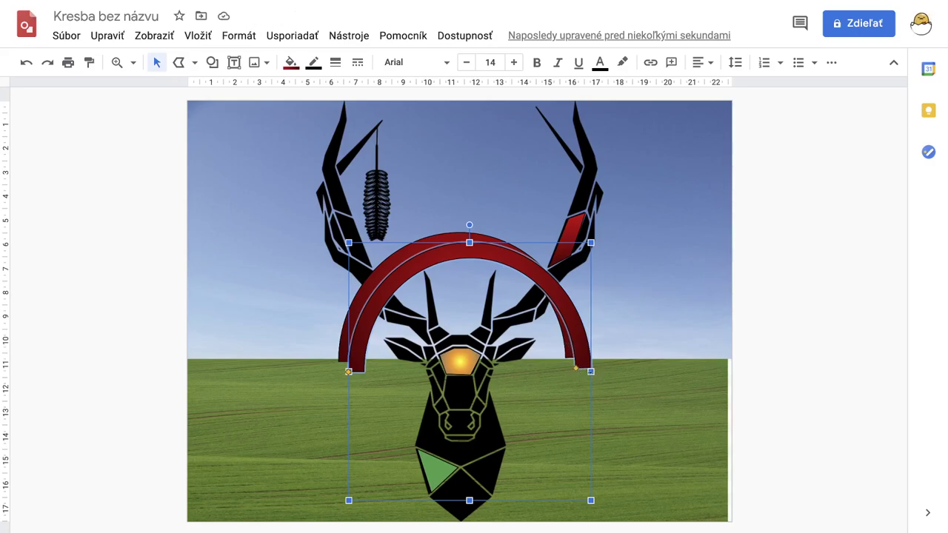
{"action": "left_click_drag", "start_coordinate": [576, 368], "coordinate": [574, 369]}
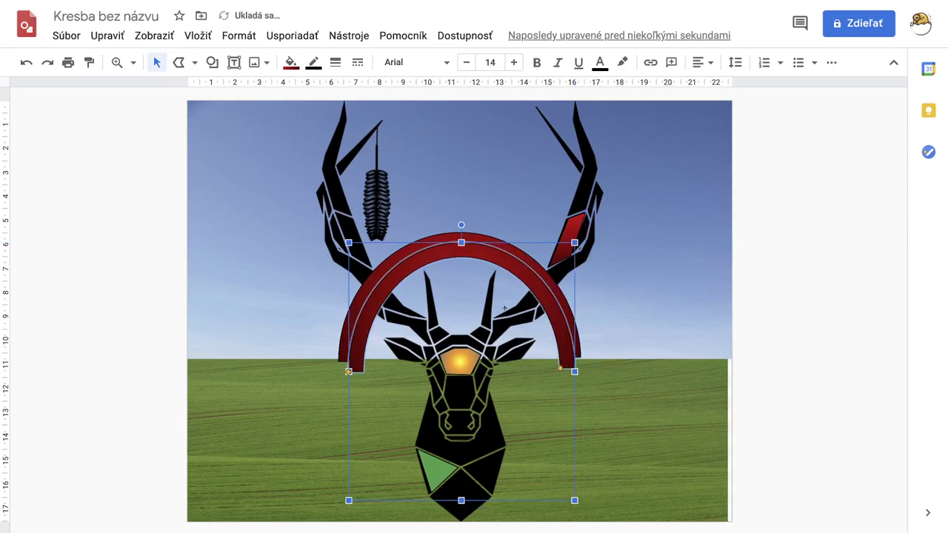
{"action": "left_click_drag", "start_coordinate": [472, 252], "coordinate": [471, 256]}
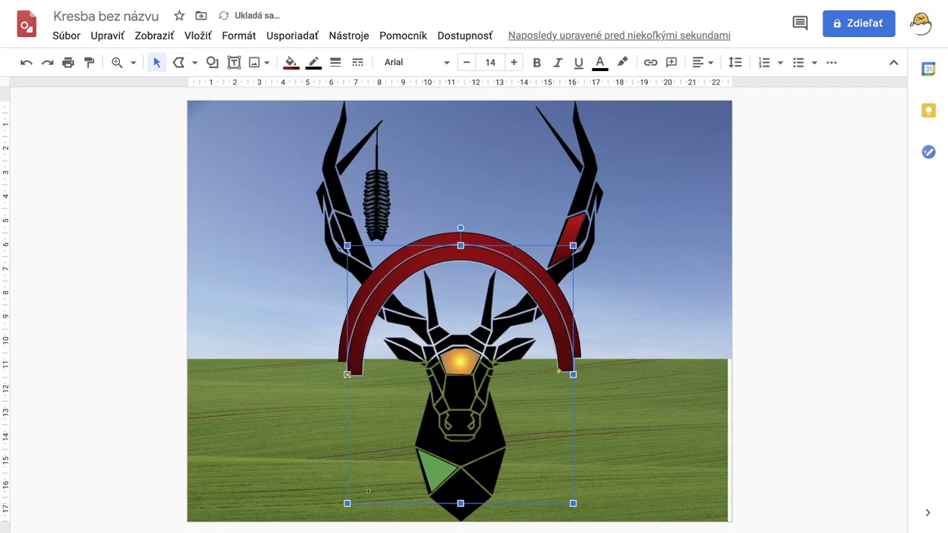
Reduce the inner arc to about 9 cm wide and lower its height so it nests against the outer arc.
{"action": "key", "text": "ctrl+z"}
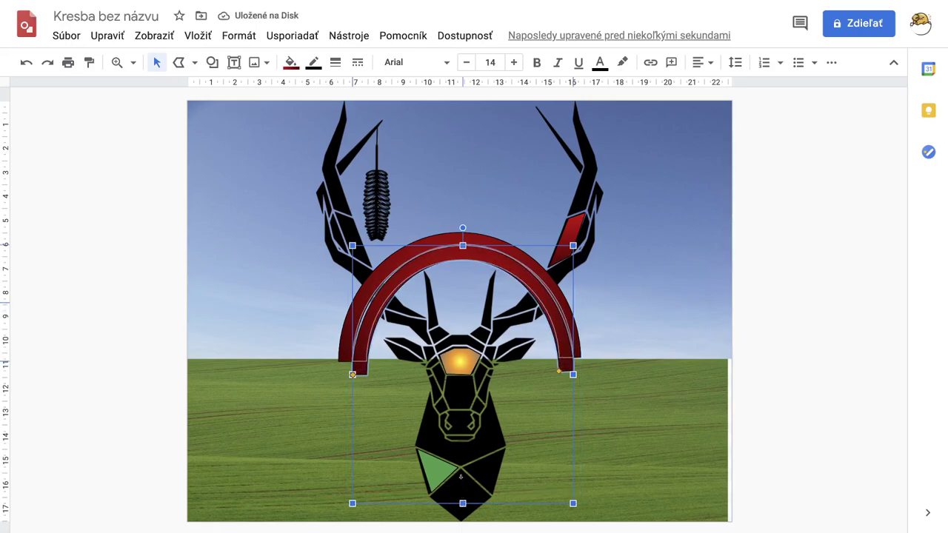
{"action": "key", "text": "ctrl+z"}
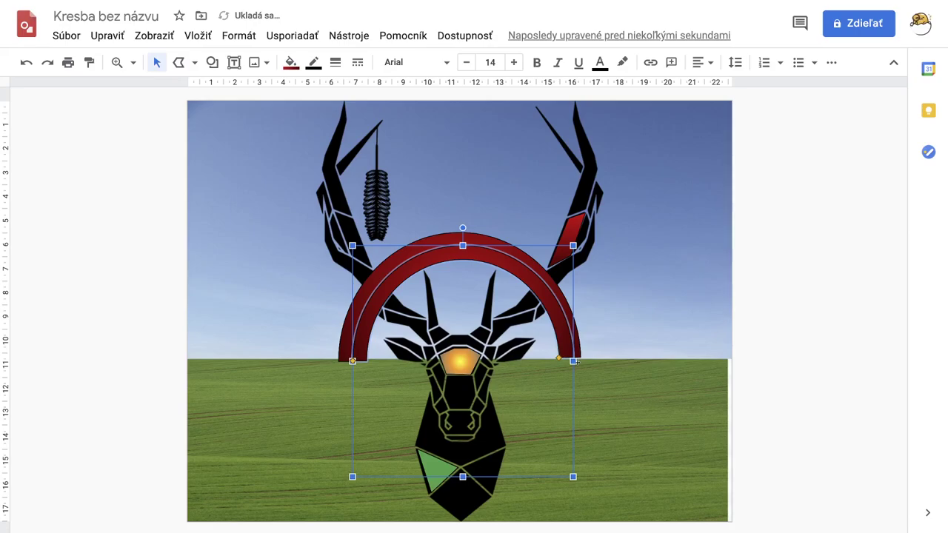
{"action": "left_click_drag", "start_coordinate": [573, 360], "coordinate": [569, 361]}
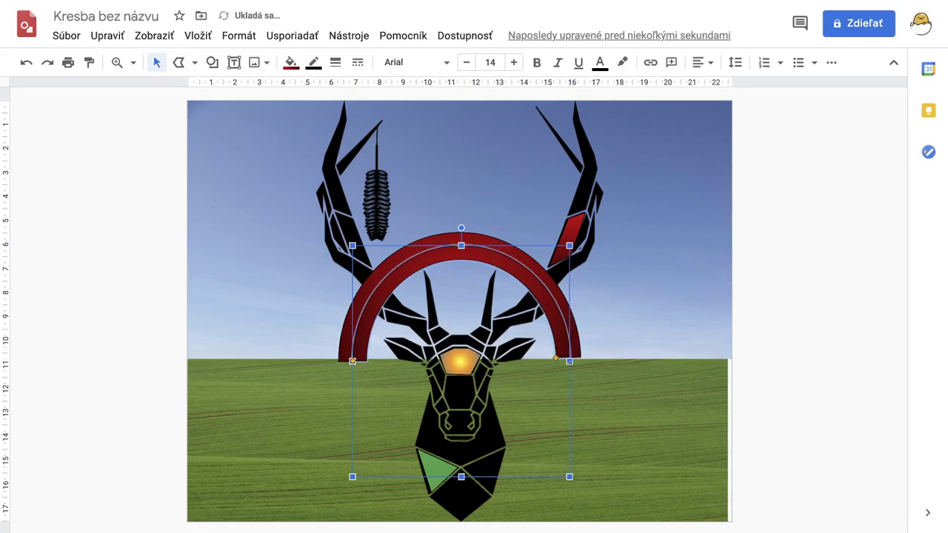
{"action": "left_click_drag", "start_coordinate": [447, 254], "coordinate": [447, 254]}
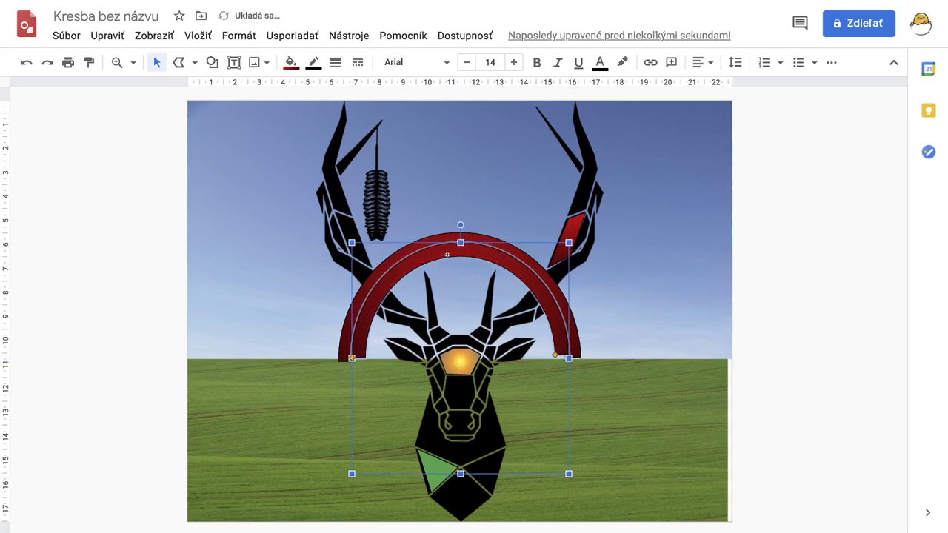
Fill the inner arc with the preset dark yellow radial gradient and align its base with the outer arc.
{"action": "left_click", "coordinate": [291, 63]}
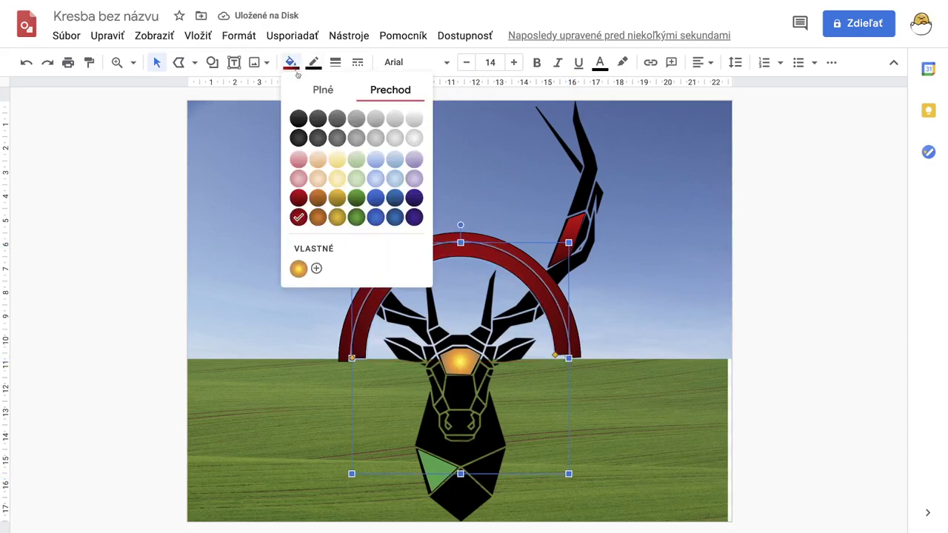
{"action": "left_click", "coordinate": [338, 215]}
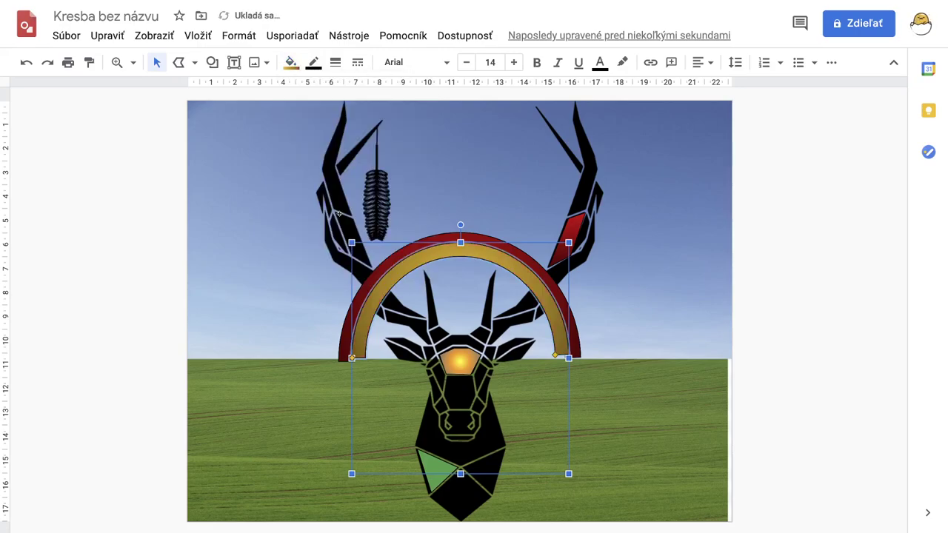
{"action": "left_click_drag", "start_coordinate": [465, 254], "coordinate": [465, 254]}
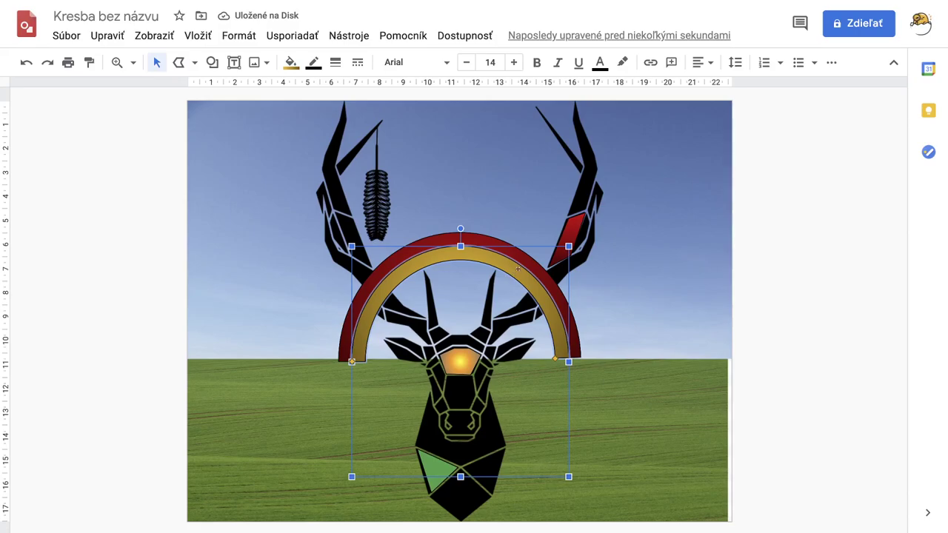
{"action": "left_click", "coordinate": [511, 225]}
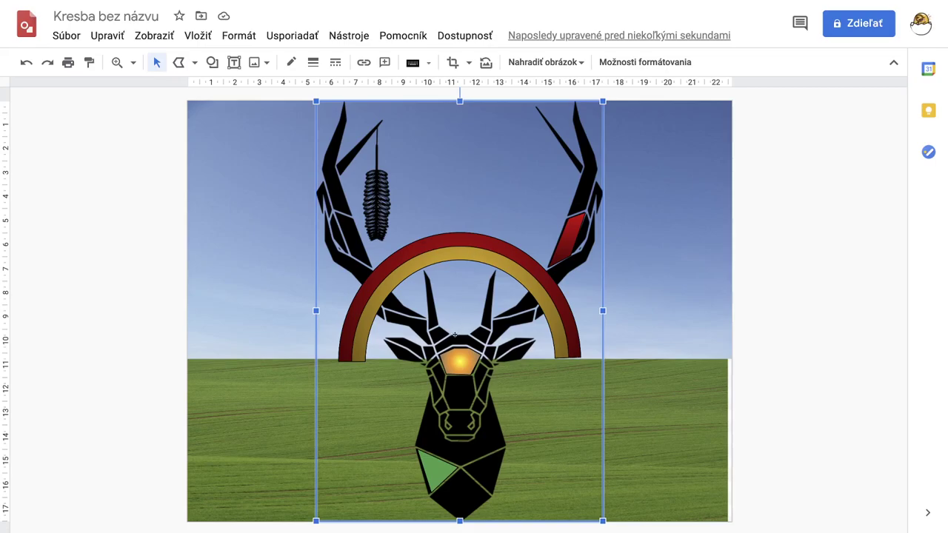
{"action": "left_click", "coordinate": [157, 63]}
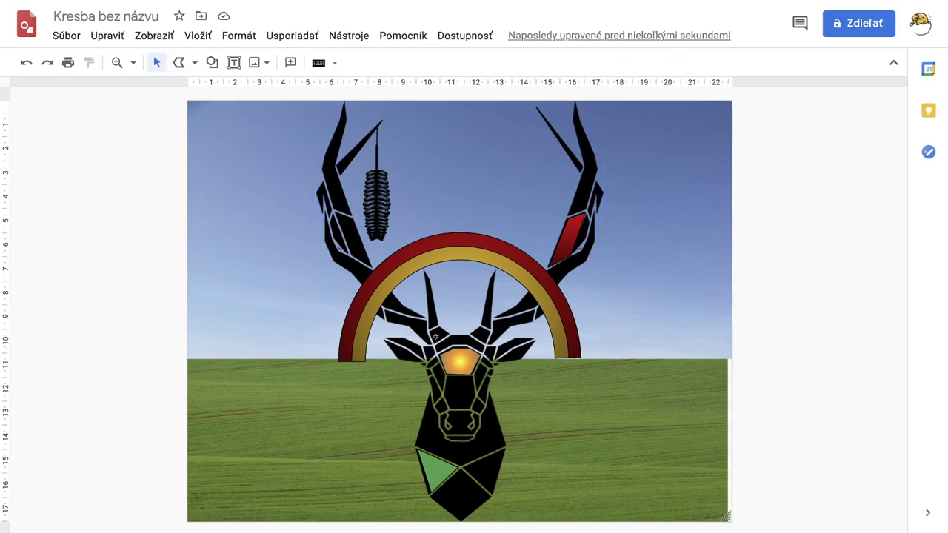
{"action": "left_click", "coordinate": [455, 392]}
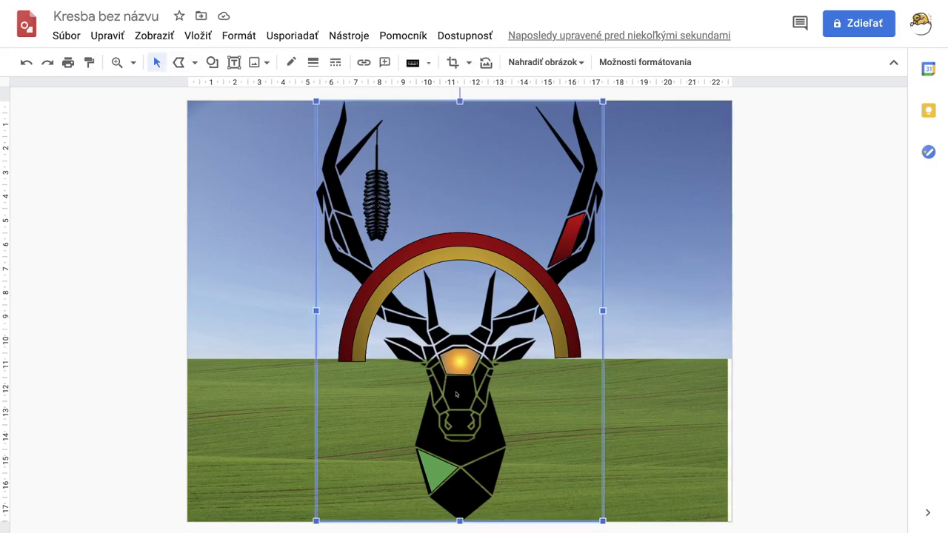
{"action": "right_click", "coordinate": [456, 395]}
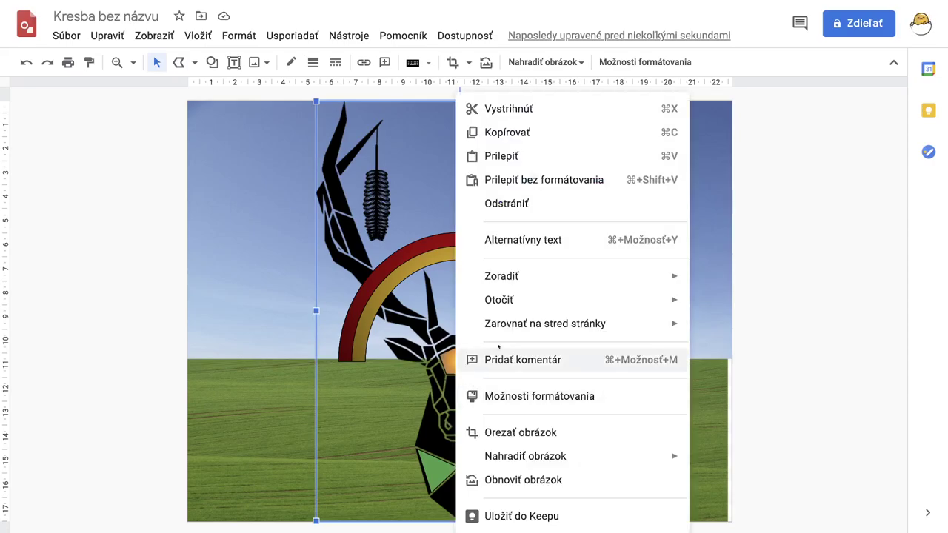
{"action": "mouse_move", "coordinate": [530, 279]}
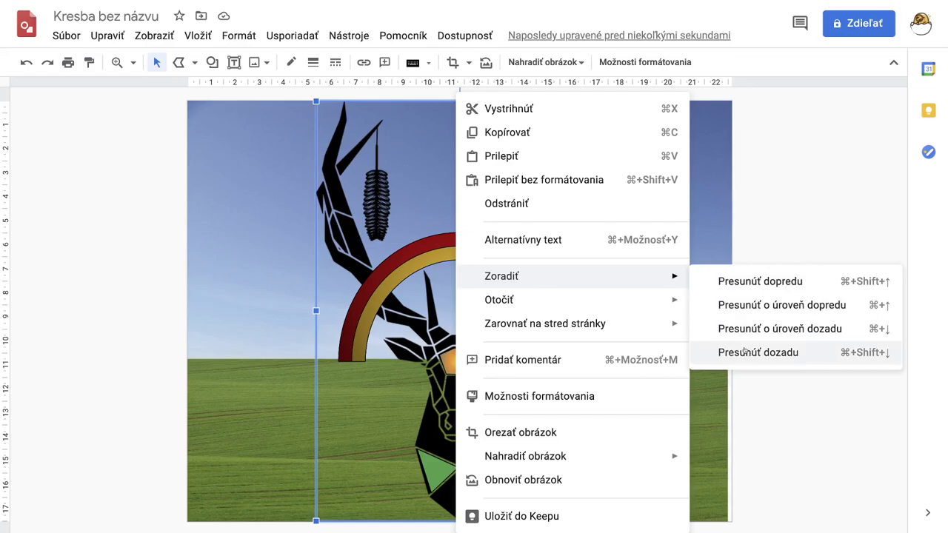
{"action": "left_click", "coordinate": [268, 281]}
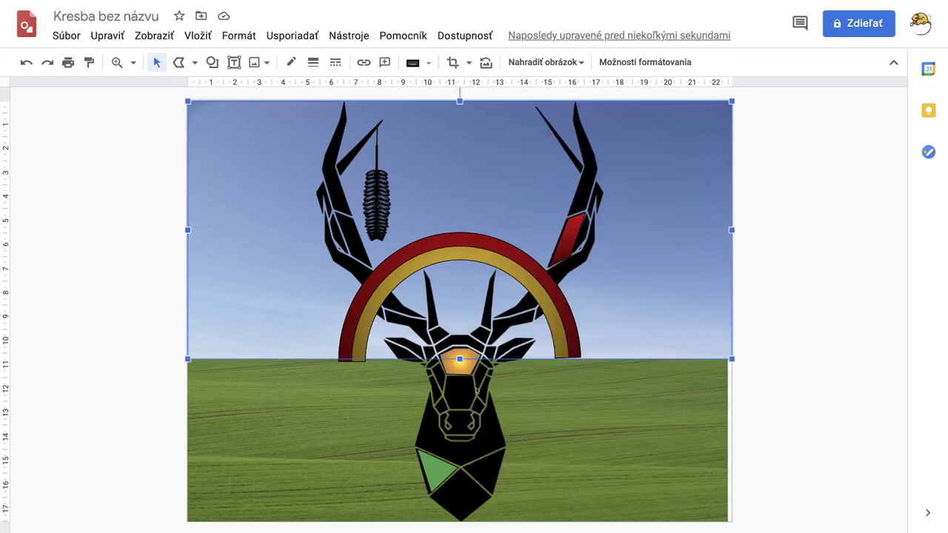
Send the deer image behind all other objects, and undo that reordering.
{"action": "left_click", "coordinate": [474, 397]}
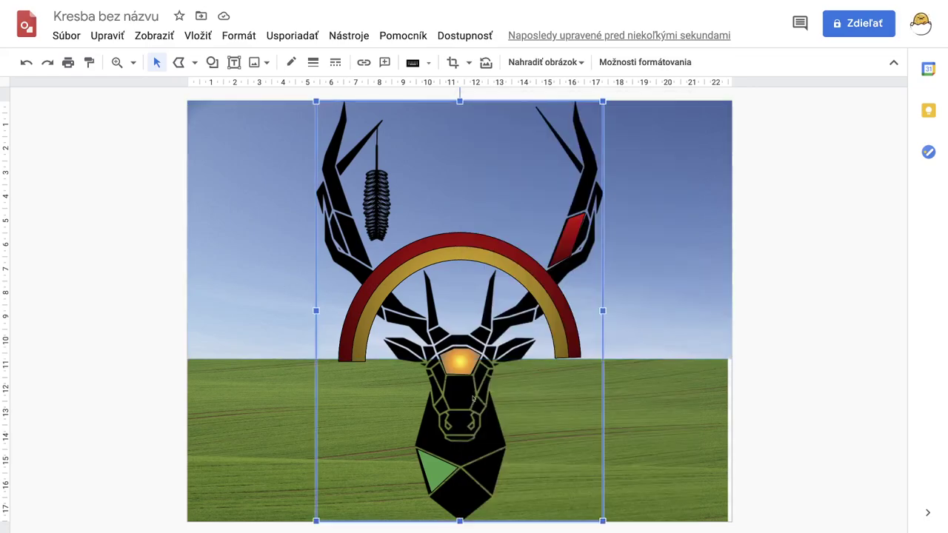
{"action": "left_click", "coordinate": [290, 37]}
{"action": "mouse_move", "coordinate": [312, 65]}
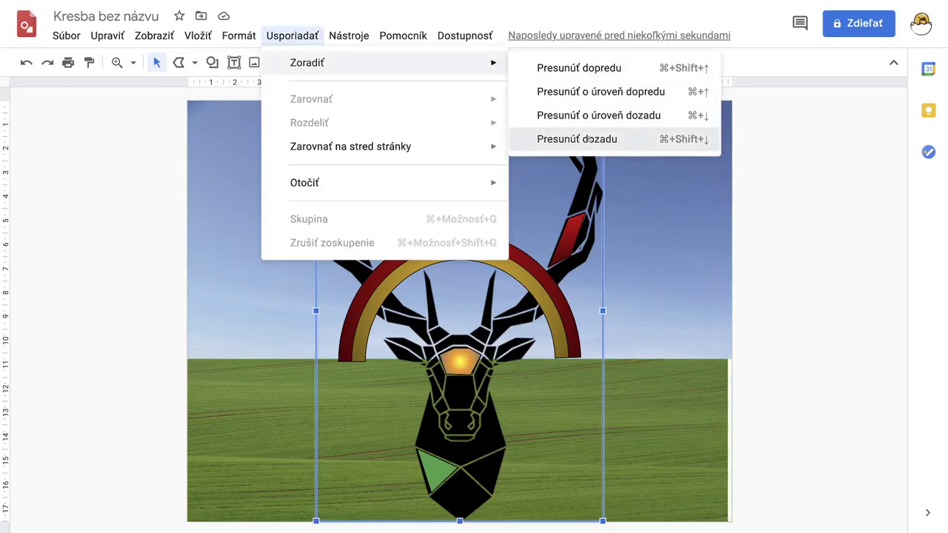
{"action": "left_click", "coordinate": [590, 136]}
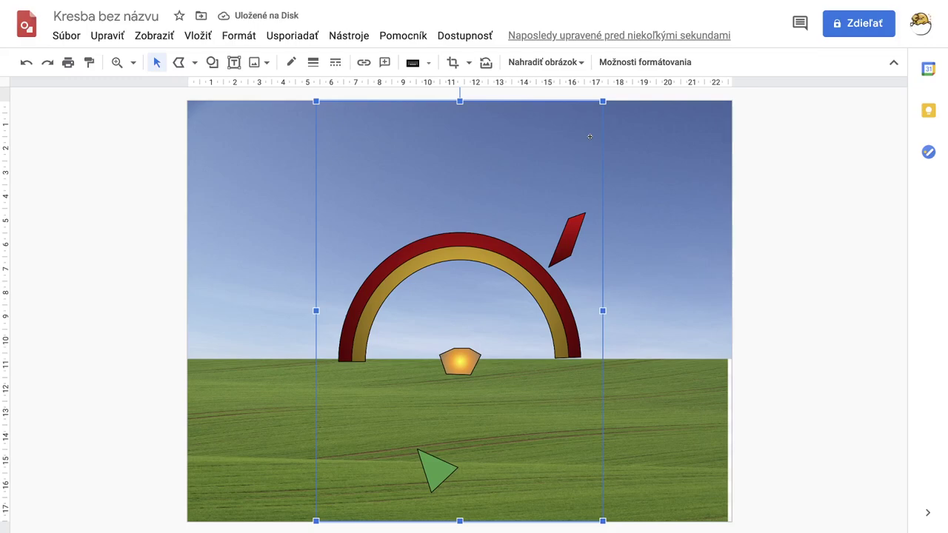
{"action": "left_click", "coordinate": [25, 62]}
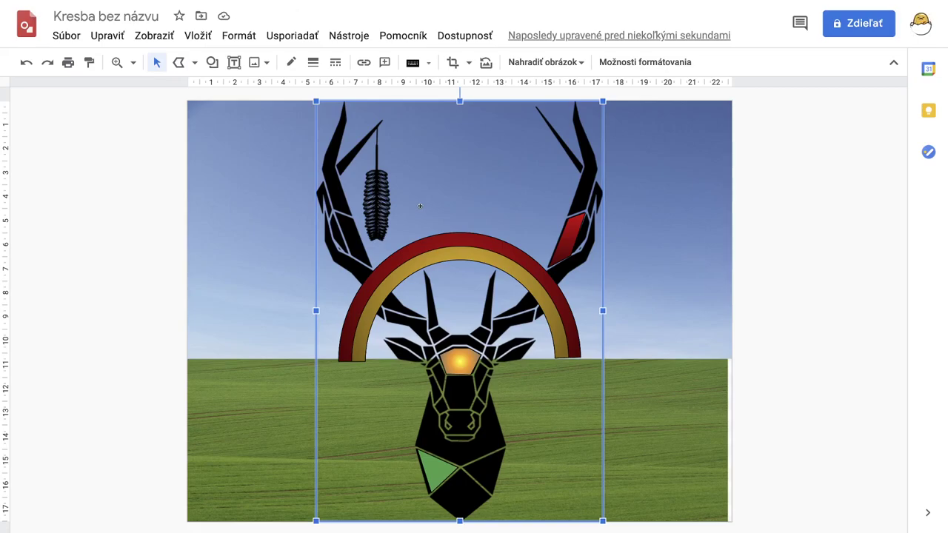
Bring the deer image to the front, above the rainbow arcs and coloured segment shapes.
{"action": "left_click", "coordinate": [295, 37]}
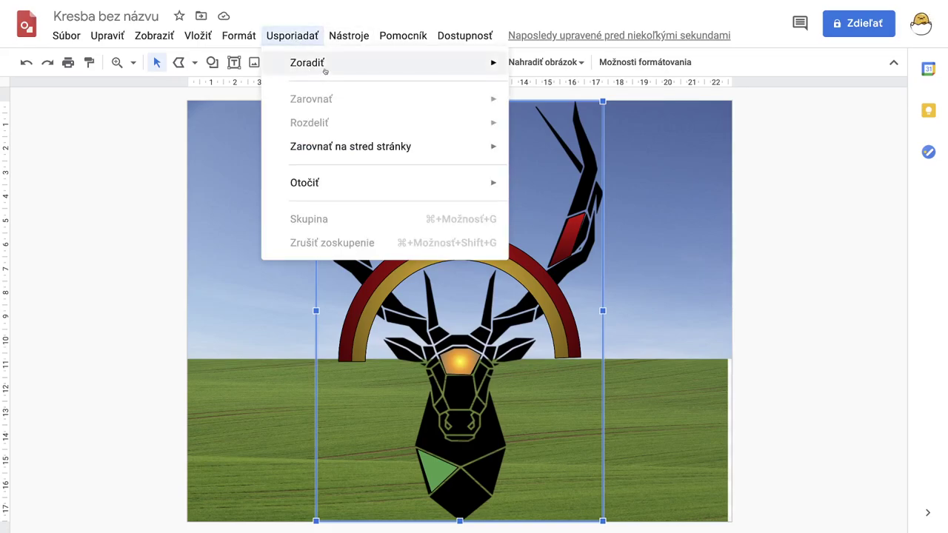
{"action": "mouse_move", "coordinate": [326, 71]}
{"action": "left_click", "coordinate": [583, 69]}
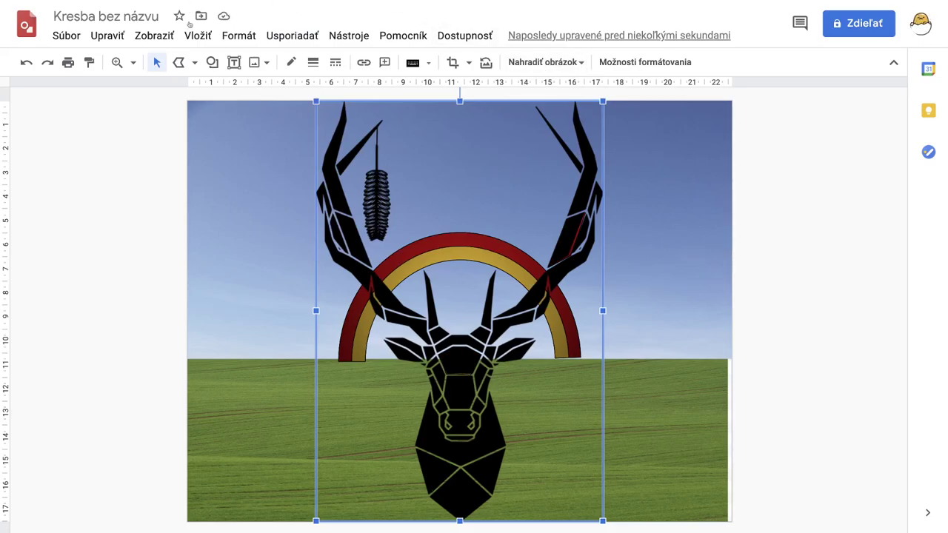
Draw a cloud shape about 3 cm wide in the sky and place it over the middle of the deer's right-hand antler.
{"action": "left_click", "coordinate": [211, 62]}
{"action": "mouse_move", "coordinate": [289, 93]}
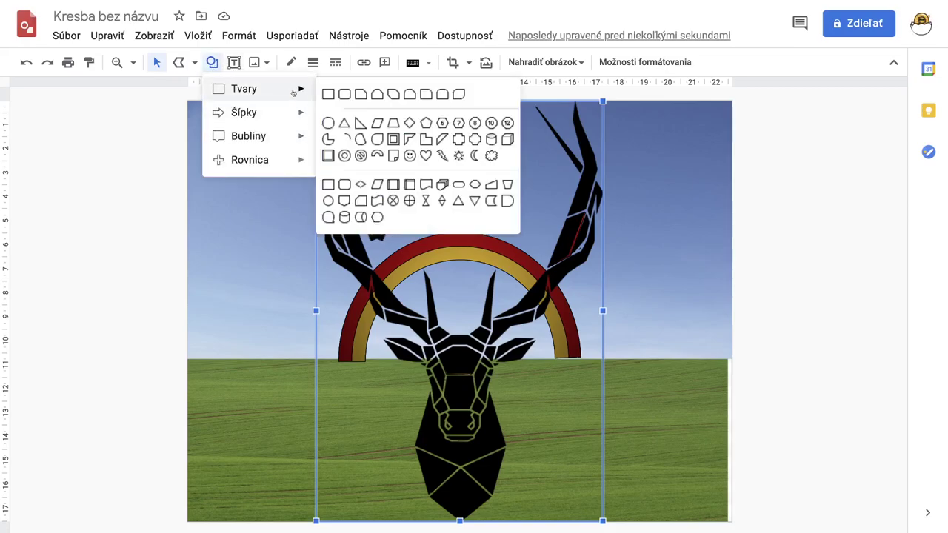
{"action": "left_click", "coordinate": [491, 155]}
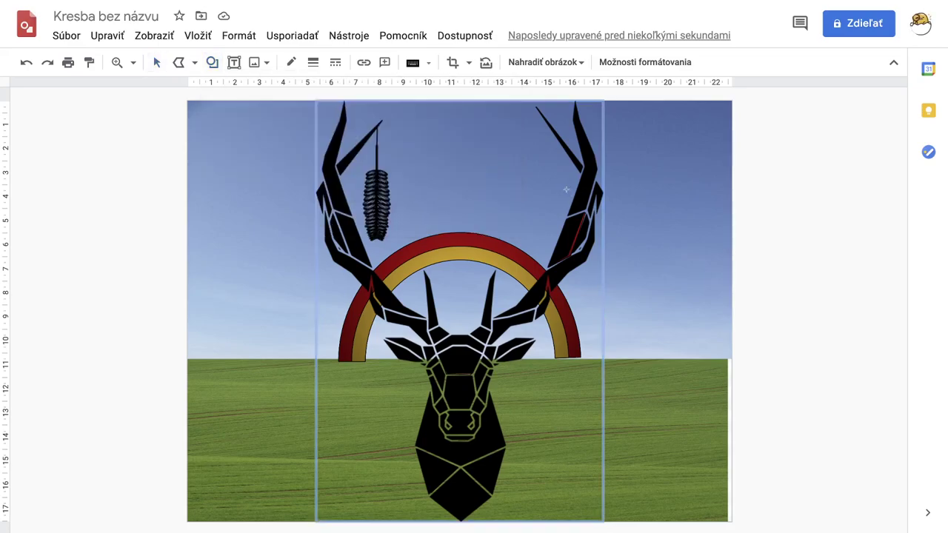
{"action": "mouse_move", "coordinate": [567, 191]}
{"action": "left_mouse_down"}
{"action": "mouse_move", "coordinate": [621, 213]}
{"action": "mouse_move", "coordinate": [595, 237]}
{"action": "mouse_move", "coordinate": [644, 254]}
{"action": "left_mouse_up"}
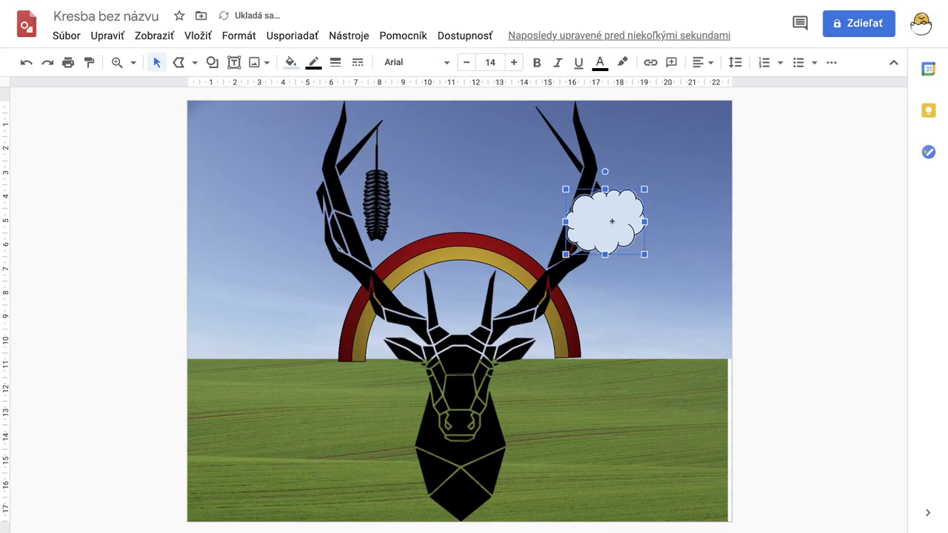
{"action": "left_click_drag", "start_coordinate": [612, 222], "coordinate": [604, 208]}
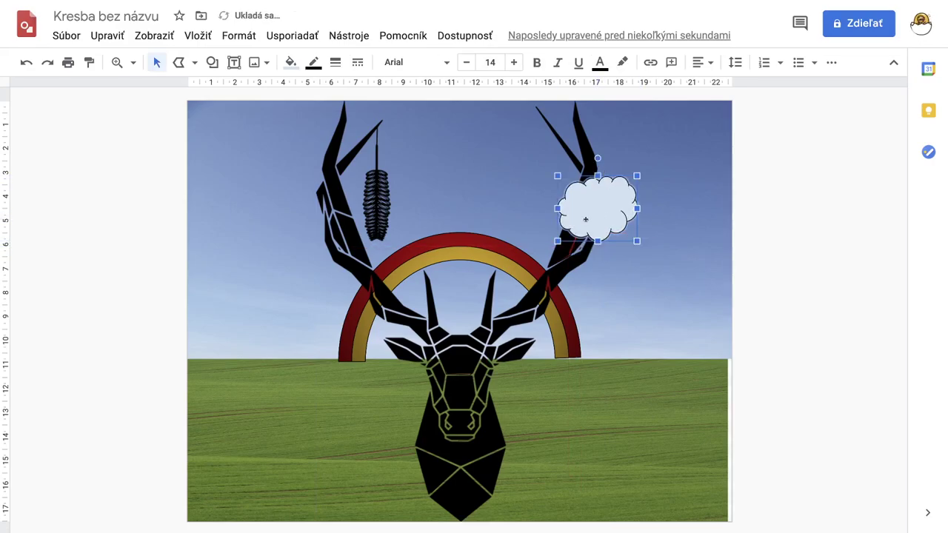
Duplicate the cloud and place the copy over the upper part of the deer's left-hand antler.
{"action": "left_click", "coordinate": [108, 35]}
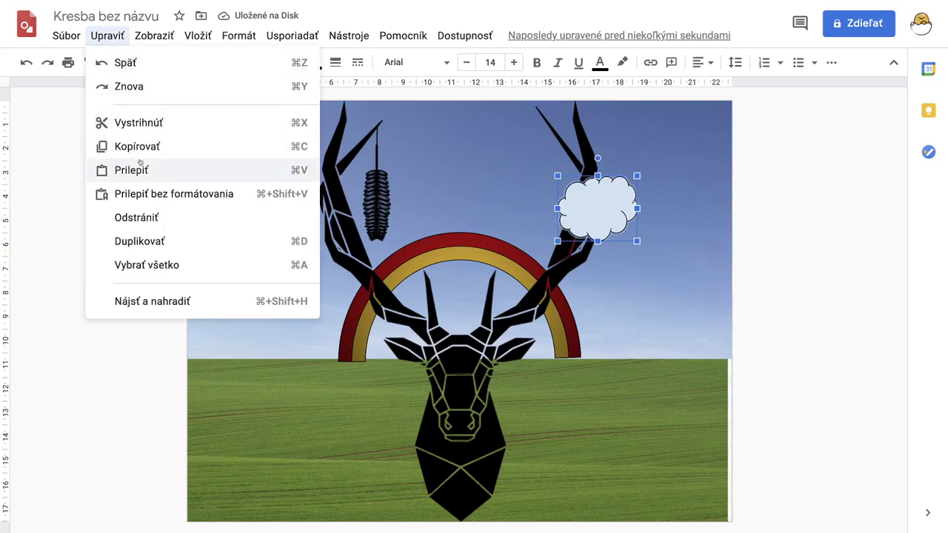
{"action": "left_click", "coordinate": [139, 240]}
{"action": "left_click_drag", "start_coordinate": [599, 213], "coordinate": [311, 148]}
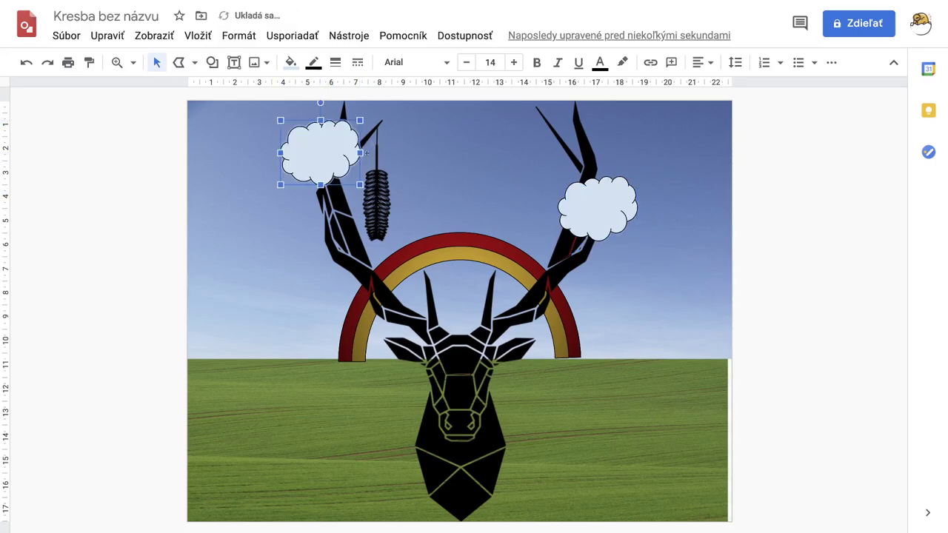
{"action": "left_click", "coordinate": [443, 160]}
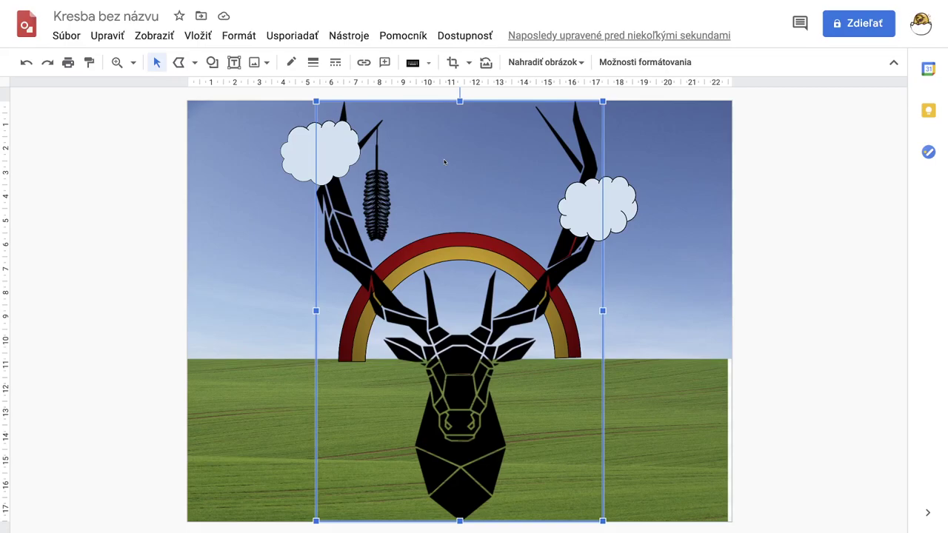
Open the list of file formats available for downloading the drawing.
{"action": "left_click", "coordinate": [72, 36]}
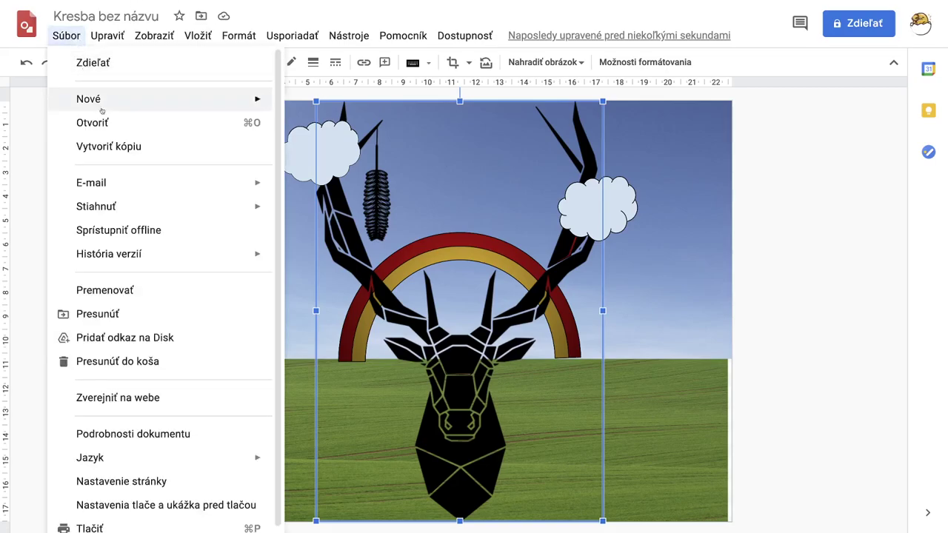
{"action": "mouse_move", "coordinate": [159, 207]}
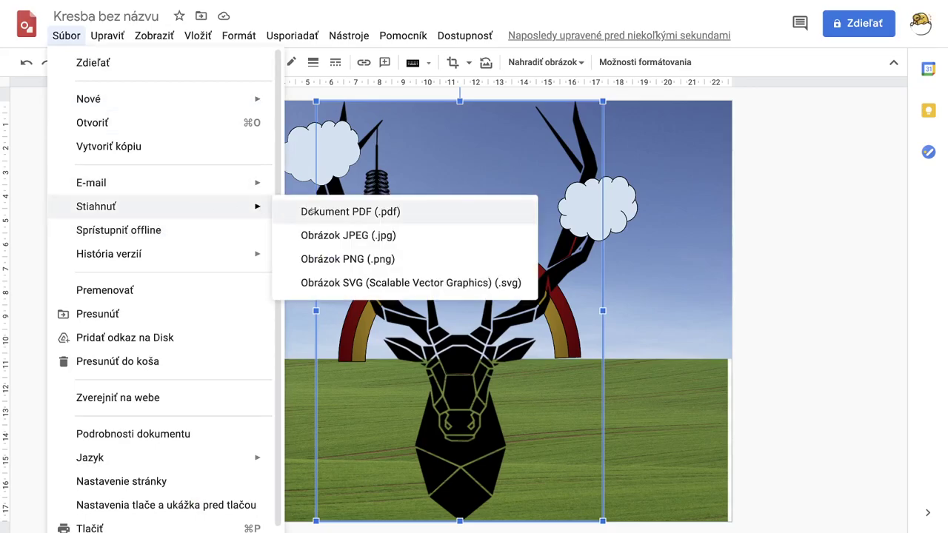